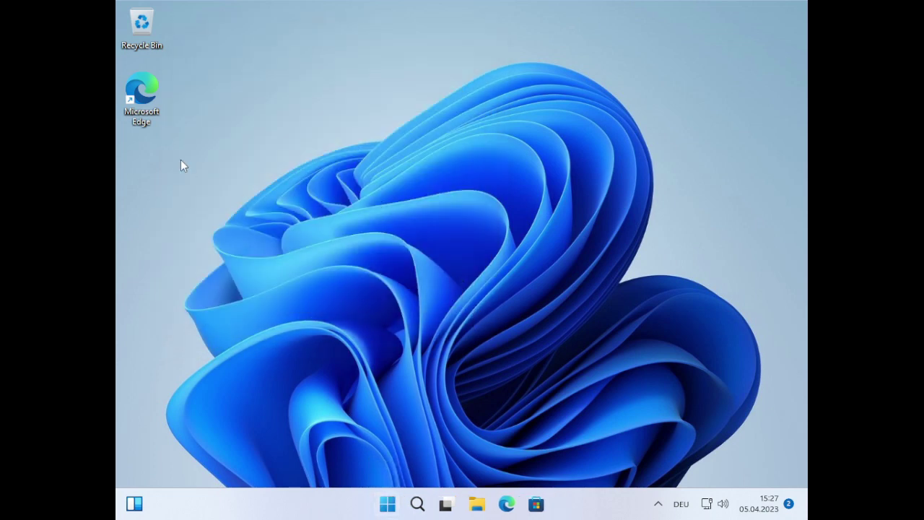
{"action": "left_click", "coordinate": [387, 504]}
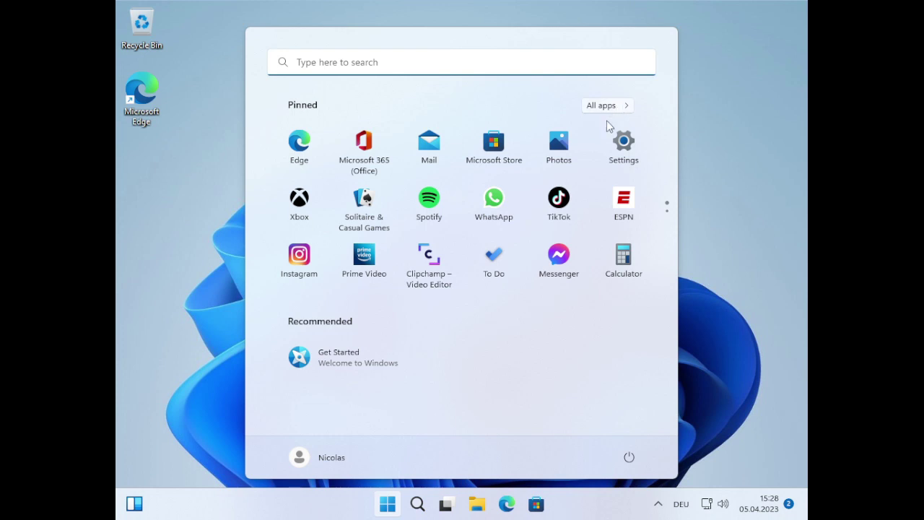
{"action": "left_click", "coordinate": [509, 58]}
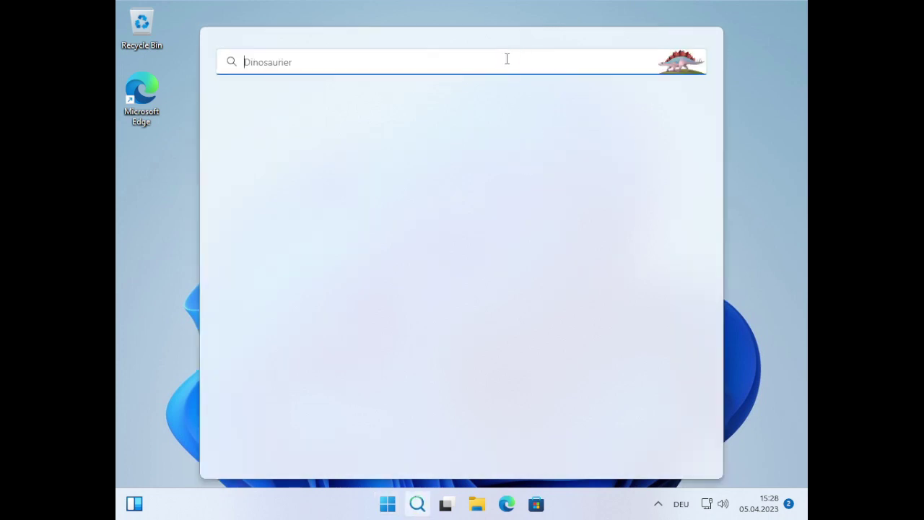
{"action": "left_click", "coordinate": [178, 237]}
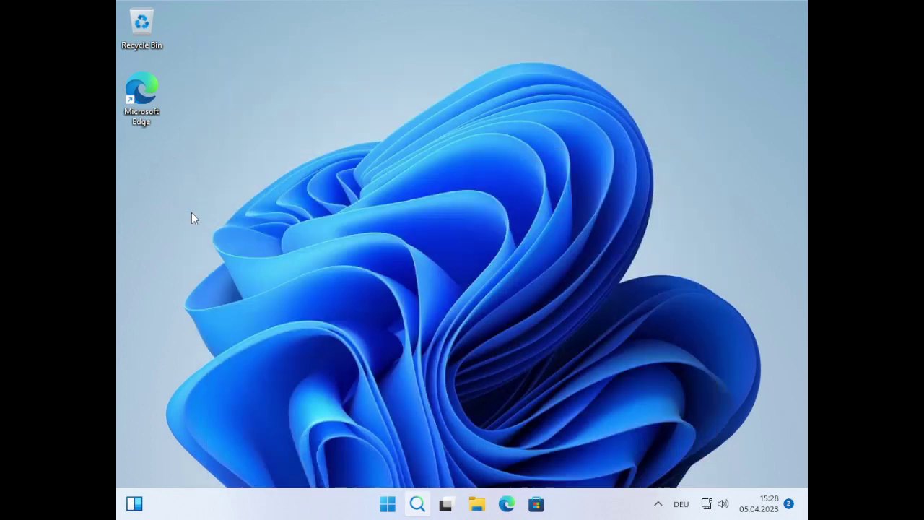
Open Windows Tools from the list of all installed apps
{"action": "left_click", "coordinate": [387, 503]}
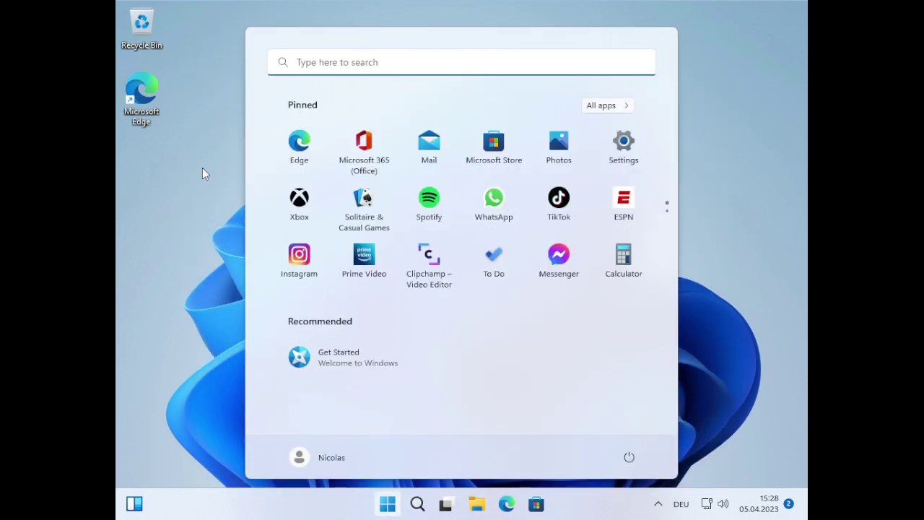
{"action": "left_click", "coordinate": [601, 105]}
{"action": "scroll", "coordinate": [425, 229], "scroll_direction": "down", "scroll_amount": 10}
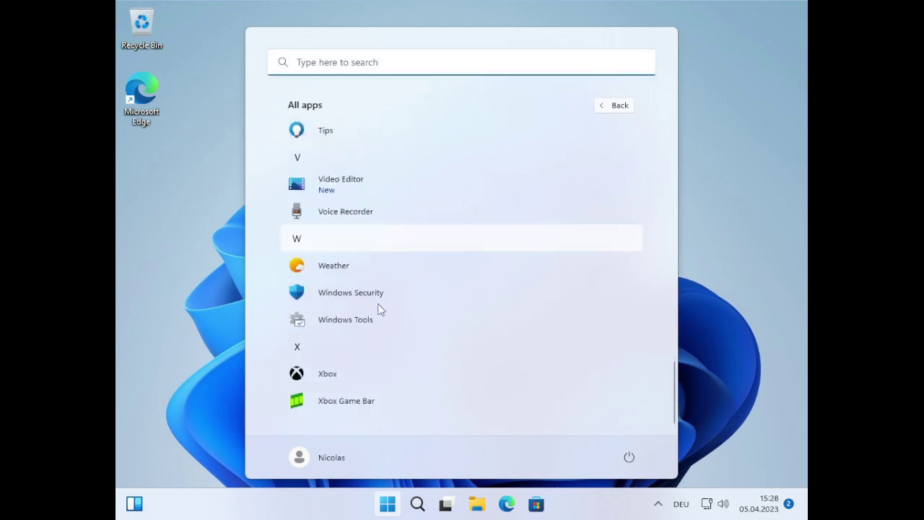
{"action": "scroll", "coordinate": [377, 311], "scroll_direction": "up", "scroll_amount": 2}
{"action": "scroll", "coordinate": [363, 252], "scroll_direction": "up", "scroll_amount": 10}
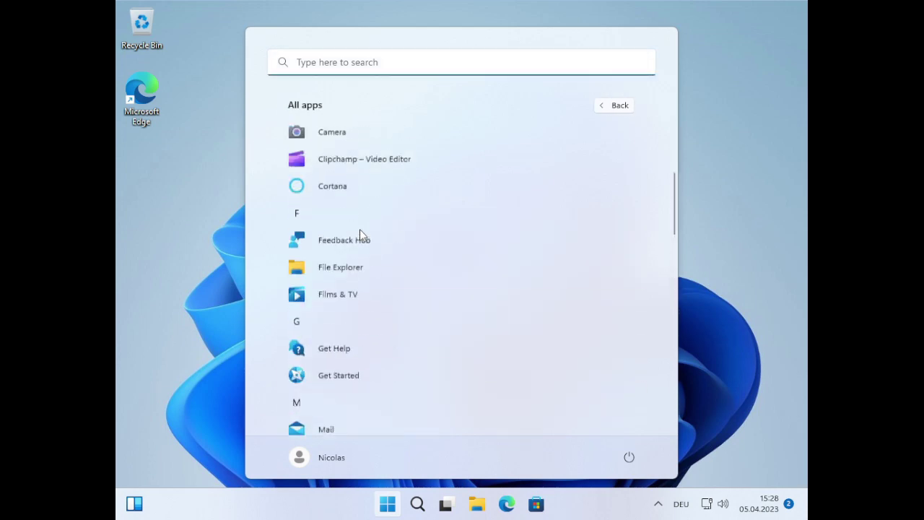
{"action": "scroll", "coordinate": [351, 203], "scroll_direction": "down", "scroll_amount": 10}
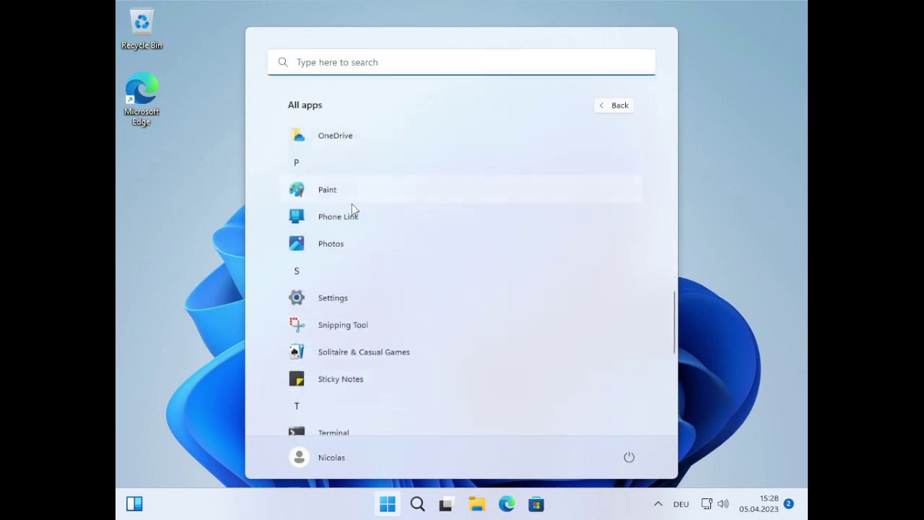
{"action": "scroll", "coordinate": [373, 289], "scroll_direction": "down", "scroll_amount": 4}
{"action": "scroll", "coordinate": [377, 217], "scroll_direction": "up", "scroll_amount": 10}
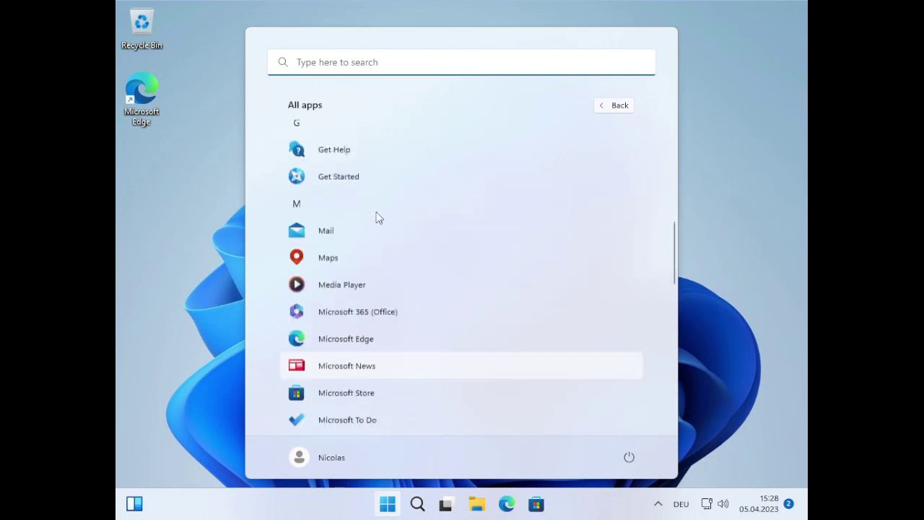
{"action": "scroll", "coordinate": [378, 218], "scroll_direction": "down", "scroll_amount": 12}
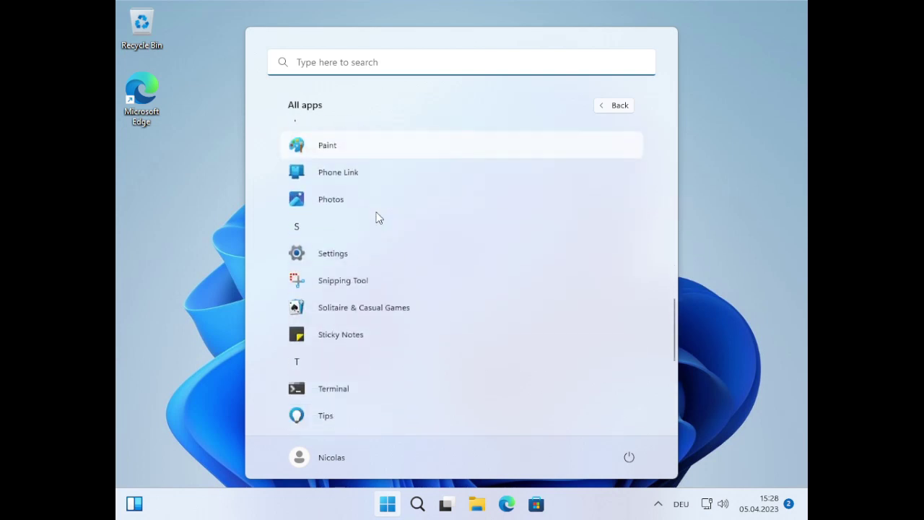
{"action": "scroll", "coordinate": [377, 216], "scroll_direction": "up", "scroll_amount": 1}
{"action": "scroll", "coordinate": [368, 274], "scroll_direction": "down", "scroll_amount": 2}
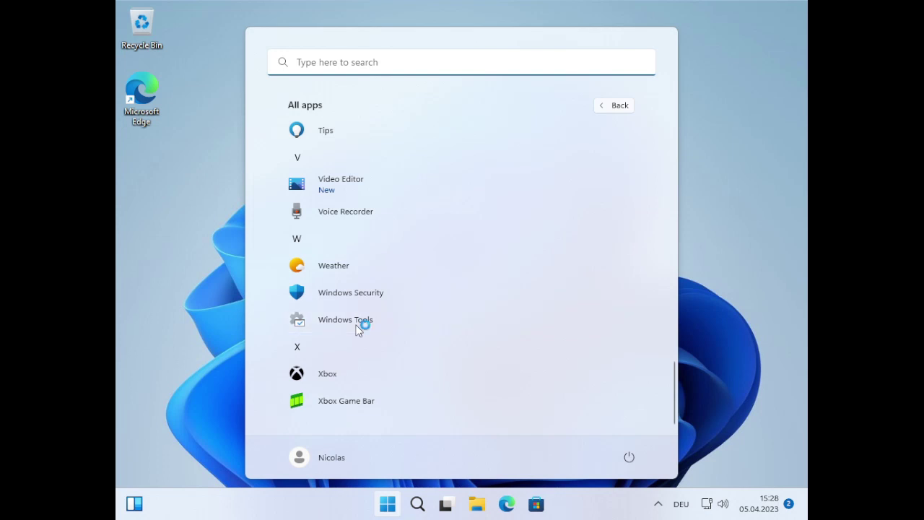
{"action": "left_click", "coordinate": [358, 327]}
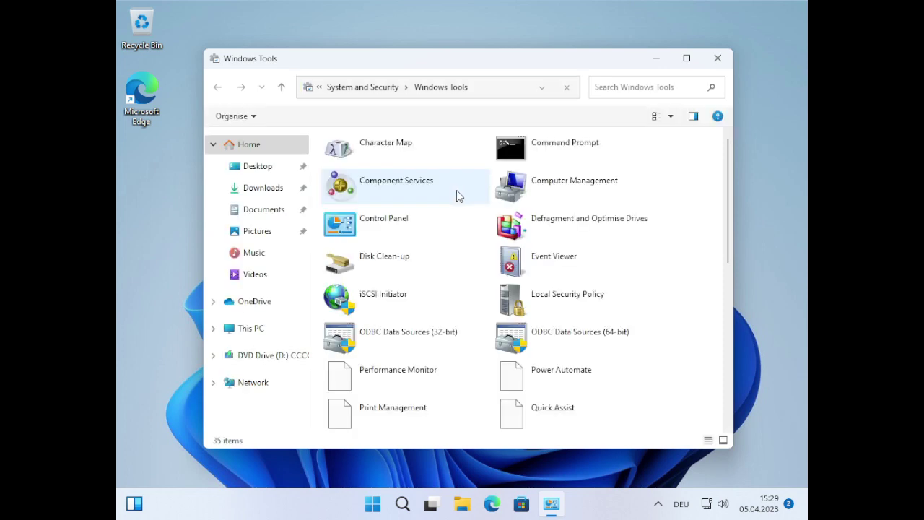
Look through the available Windows Tools and launch Computer Management
{"action": "scroll", "coordinate": [456, 190], "scroll_direction": "down", "scroll_amount": 5}
{"action": "scroll", "coordinate": [437, 248], "scroll_direction": "up", "scroll_amount": 2}
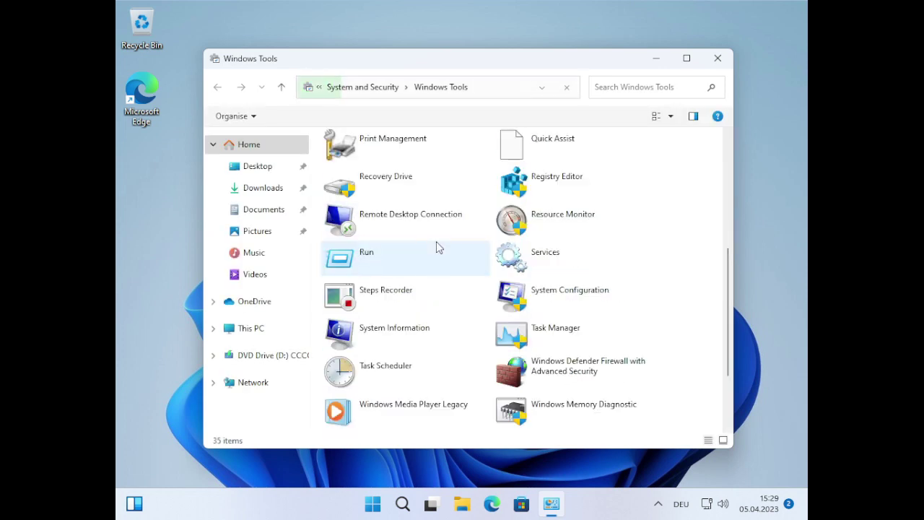
{"action": "scroll", "coordinate": [405, 238], "scroll_direction": "up", "scroll_amount": 2}
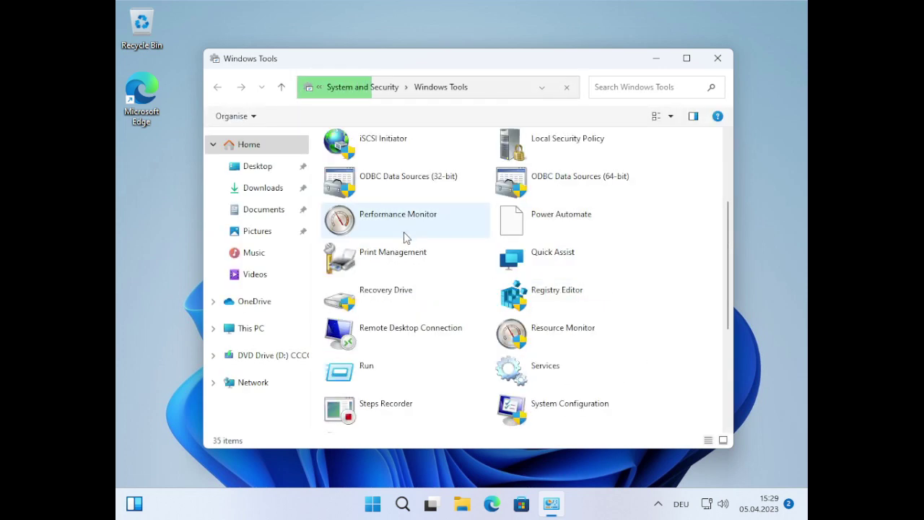
{"action": "scroll", "coordinate": [419, 241], "scroll_direction": "up", "scroll_amount": 2}
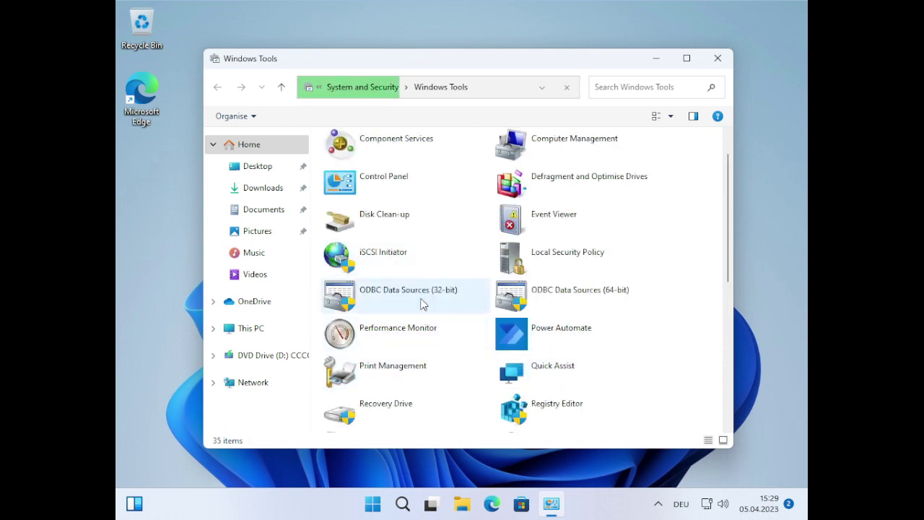
{"action": "scroll", "coordinate": [421, 303], "scroll_direction": "up", "scroll_amount": 1}
{"action": "double_click", "coordinate": [543, 186]}
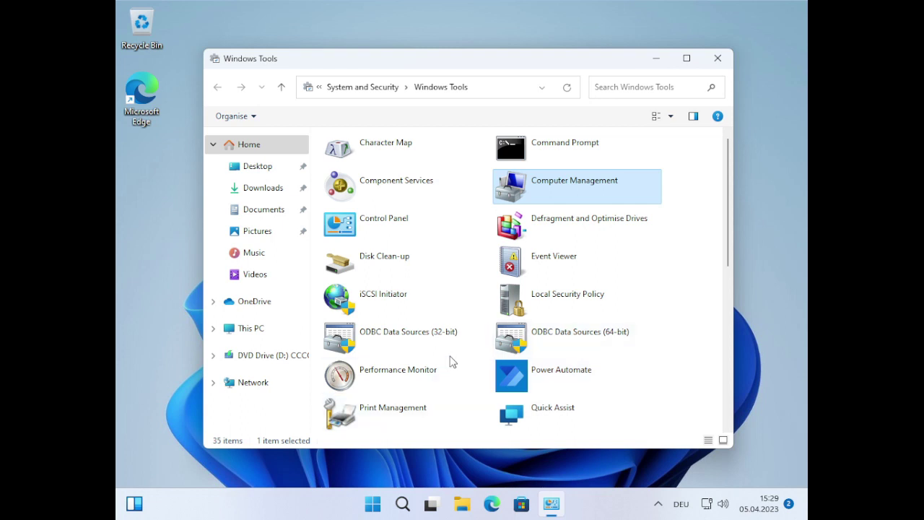
{"action": "scroll", "coordinate": [451, 361], "scroll_direction": "down", "scroll_amount": 5}
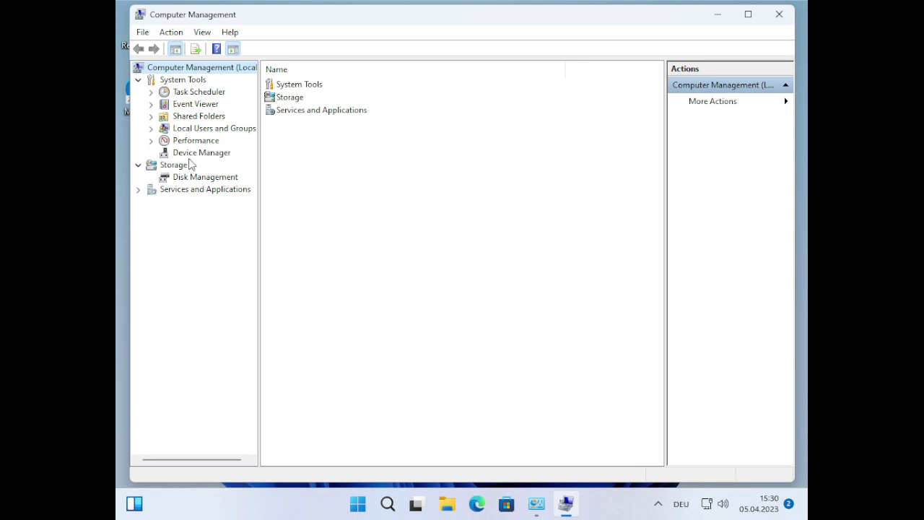
In Disk Management, shrink the Windows 11 (C:) volume by 4096 MB
{"action": "left_click", "coordinate": [203, 177]}
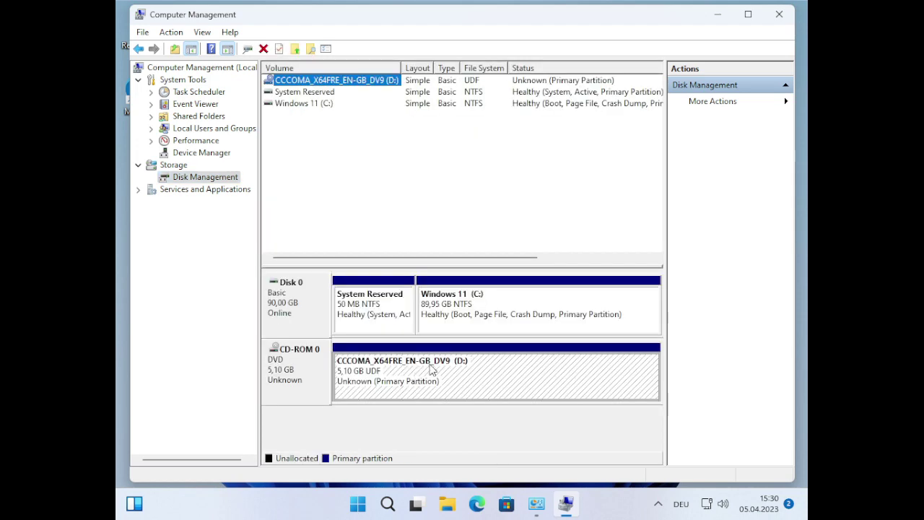
{"action": "right_click", "coordinate": [487, 321]}
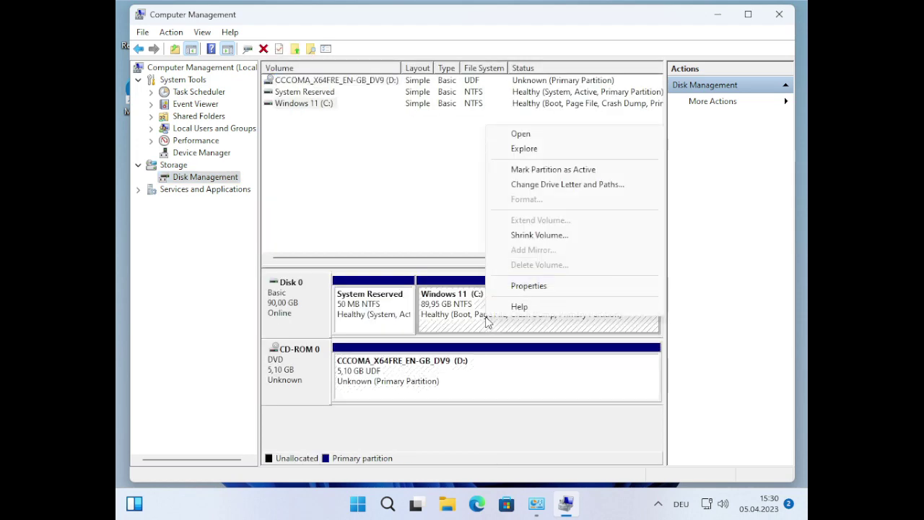
{"action": "left_click", "coordinate": [563, 235]}
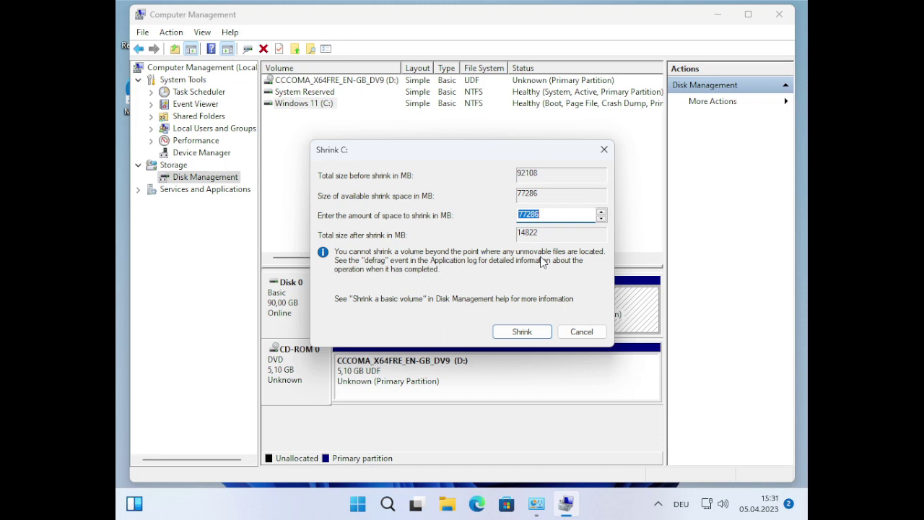
{"action": "type", "text": "4097"}
{"action": "key", "text": "BackSpace"}
{"action": "type", "text": "6"}
{"action": "left_click", "coordinate": [523, 332]}
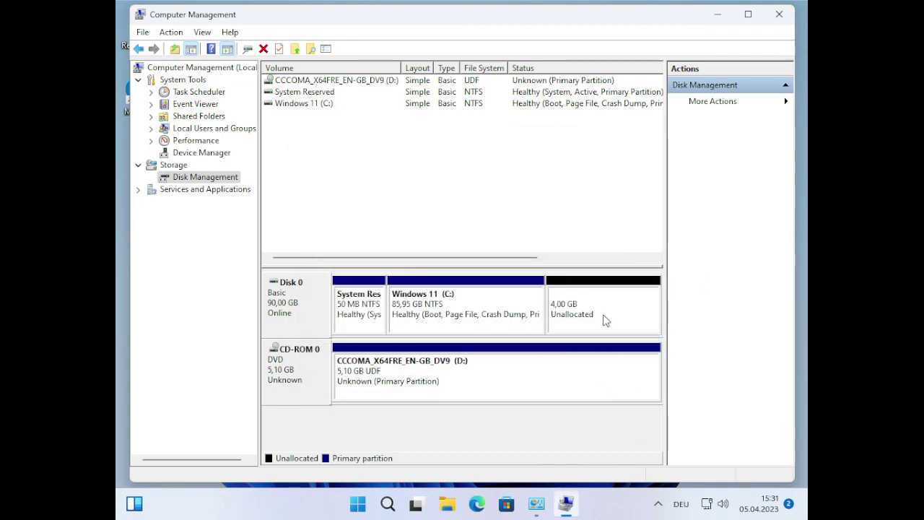
Start a new simple volume in the unallocated space of Disk 0, using the full 4095 MB and drive letter E
{"action": "right_click", "coordinate": [604, 319]}
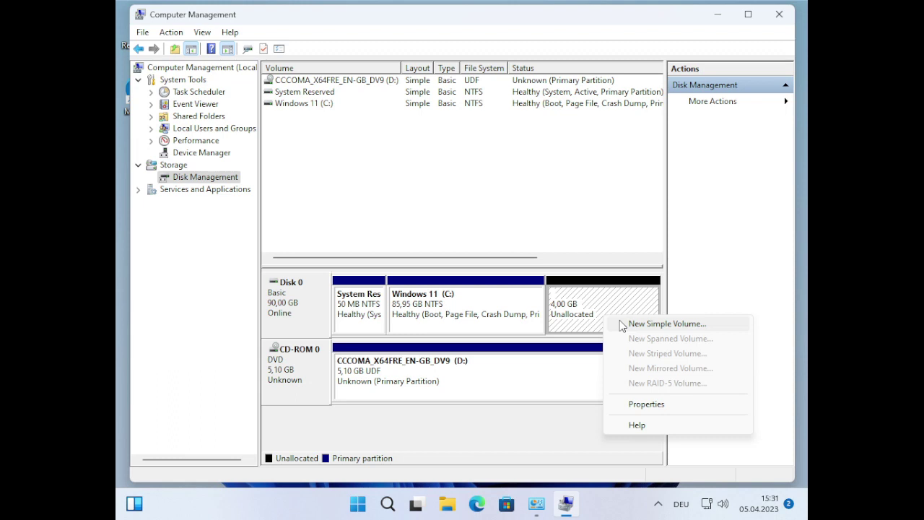
{"action": "left_click", "coordinate": [622, 324]}
{"action": "left_click", "coordinate": [523, 325]}
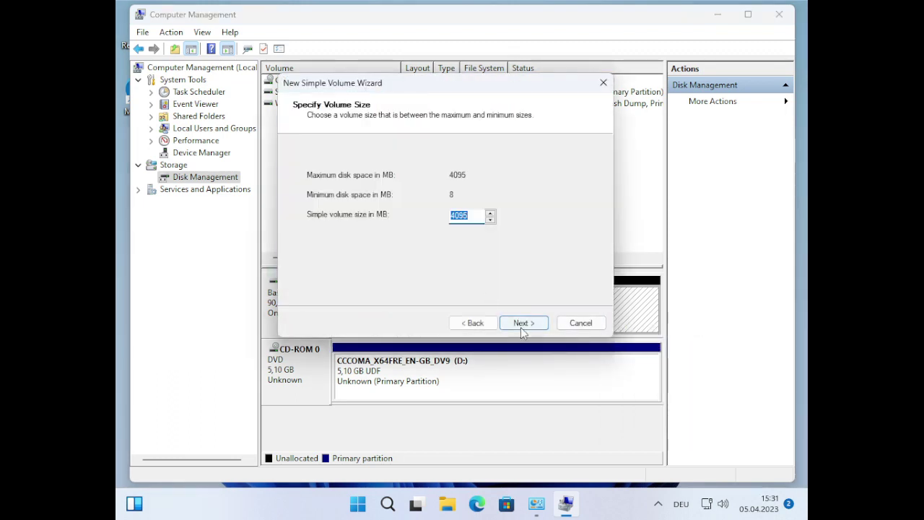
{"action": "left_click", "coordinate": [524, 322]}
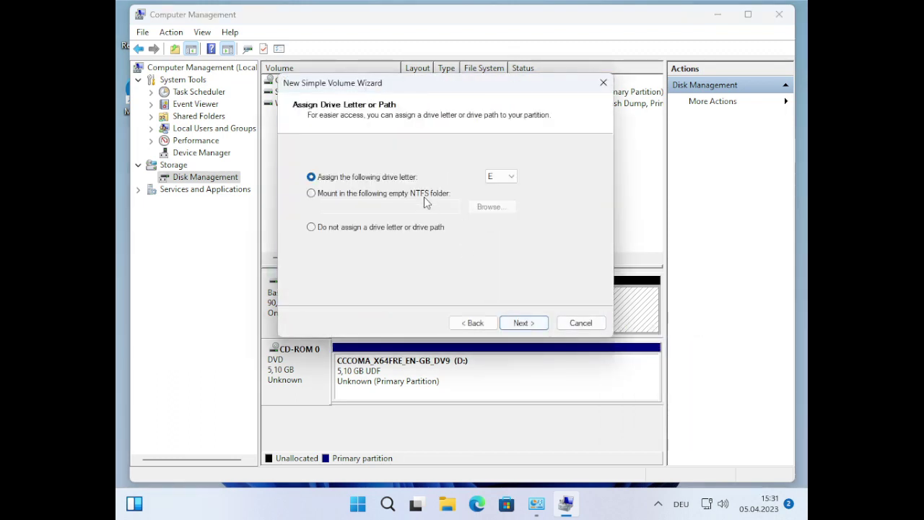
{"action": "left_click", "coordinate": [528, 325]}
Format the new volume as FAT32 with the label "Windows 98" and finish creating it
{"action": "left_click", "coordinate": [473, 205]}
{"action": "left_click", "coordinate": [457, 220]}
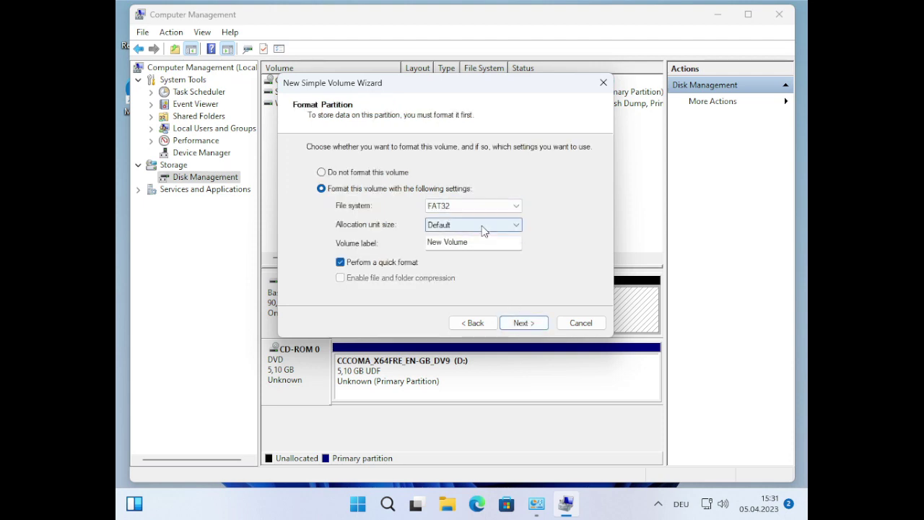
{"action": "left_click", "coordinate": [476, 242]}
{"action": "left_click_drag", "start_coordinate": [477, 242], "coordinate": [362, 244]}
{"action": "type", "text": "W"}
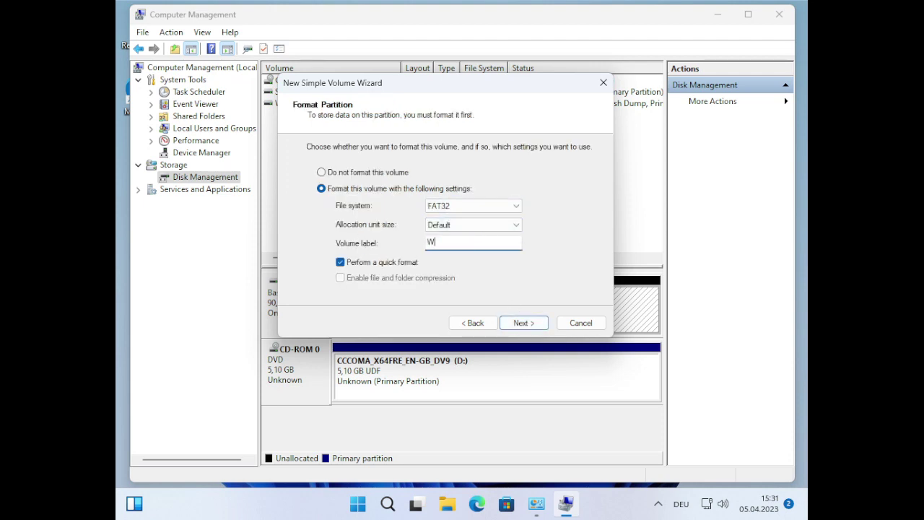
{"action": "type", "text": "indows 98"}
{"action": "left_click", "coordinate": [523, 322]}
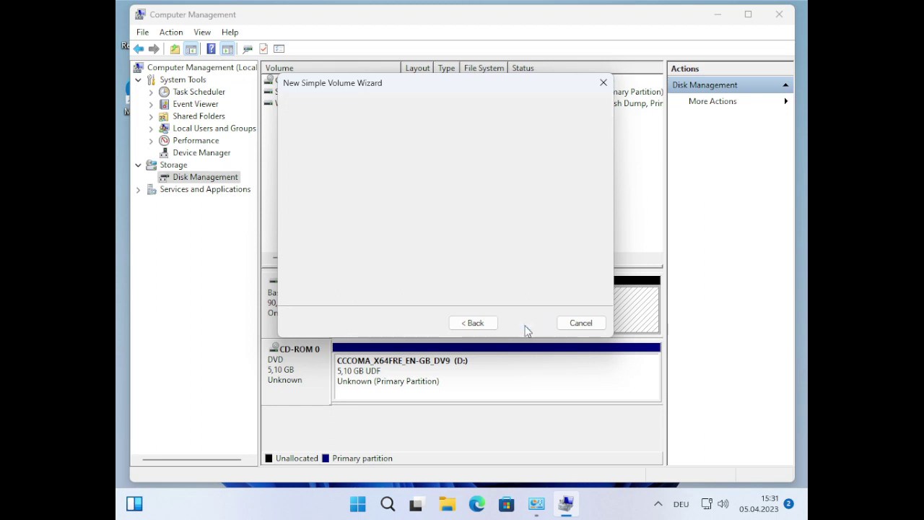
{"action": "left_click", "coordinate": [523, 323]}
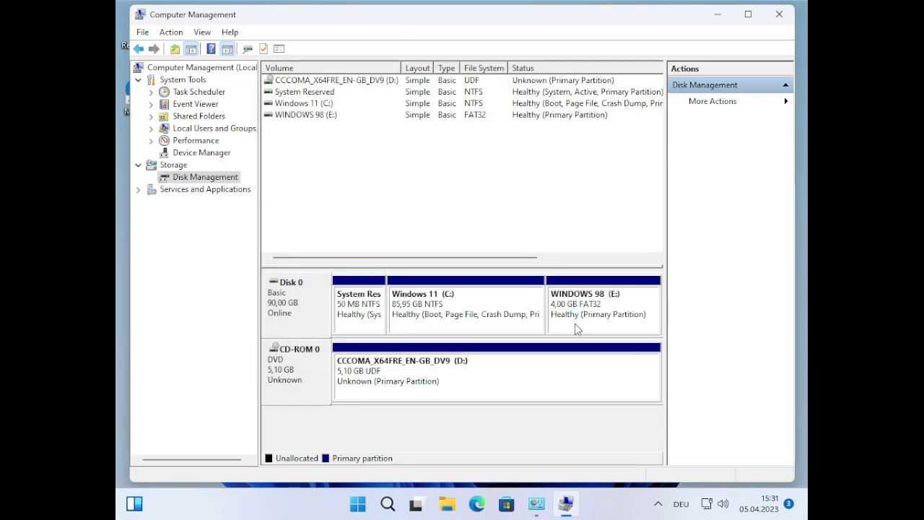
Open the WINDOWS 98 (E:) volume in File Explorer, minimise Computer Management, and check the drive under This PC
{"action": "left_click", "coordinate": [574, 324]}
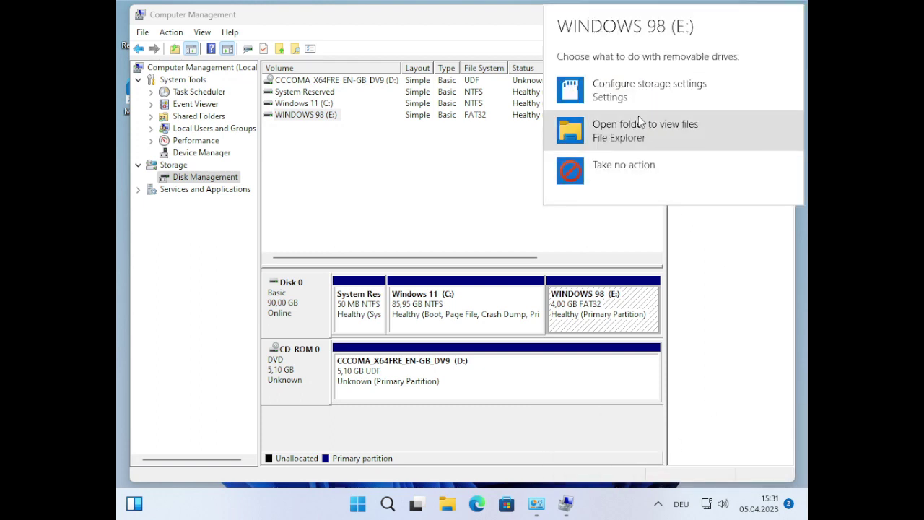
{"action": "left_click", "coordinate": [642, 127]}
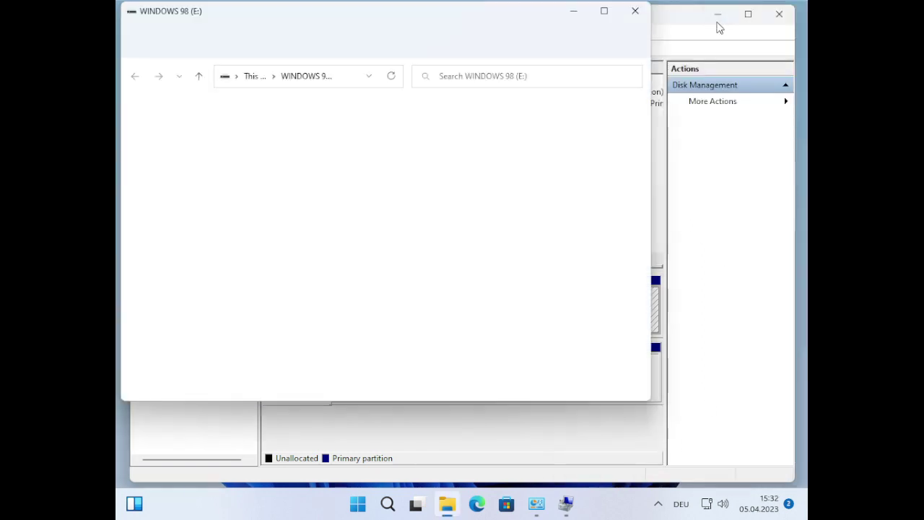
{"action": "left_click", "coordinate": [717, 15]}
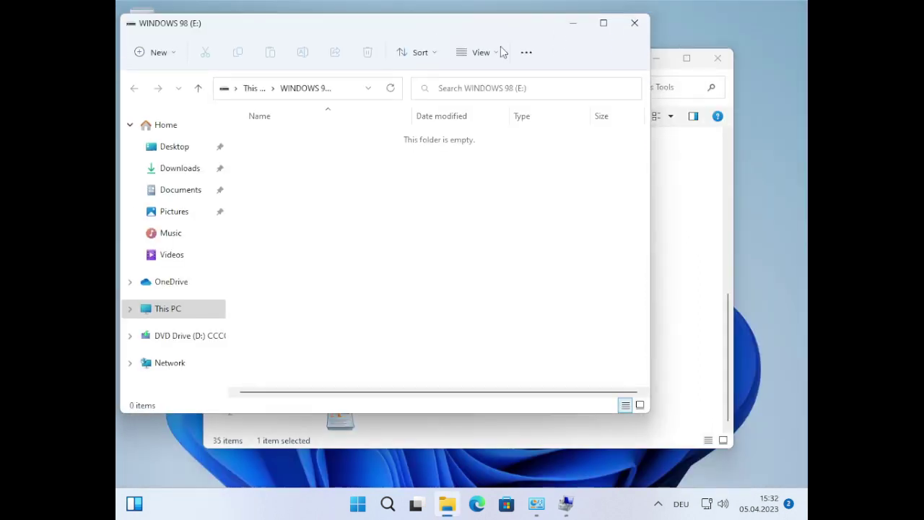
{"action": "left_click", "coordinate": [350, 108]}
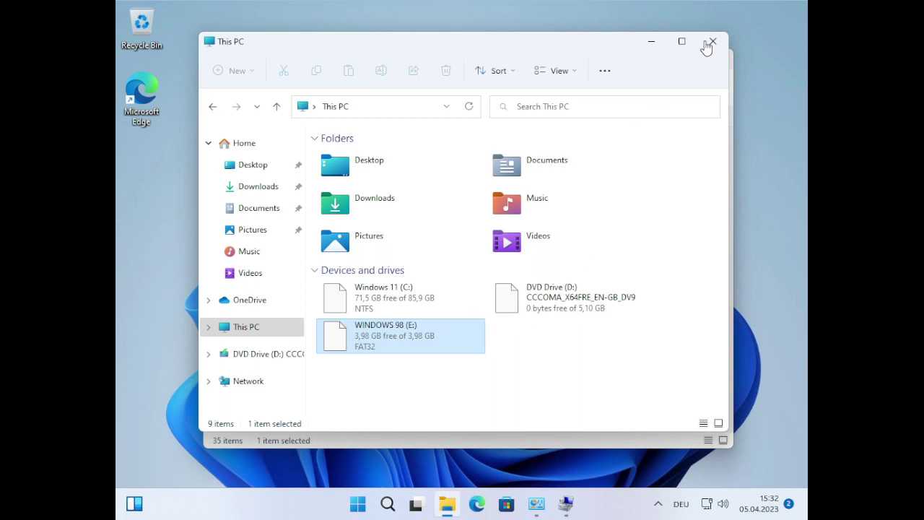
{"action": "left_click_drag", "start_coordinate": [522, 54], "coordinate": [505, 54]}
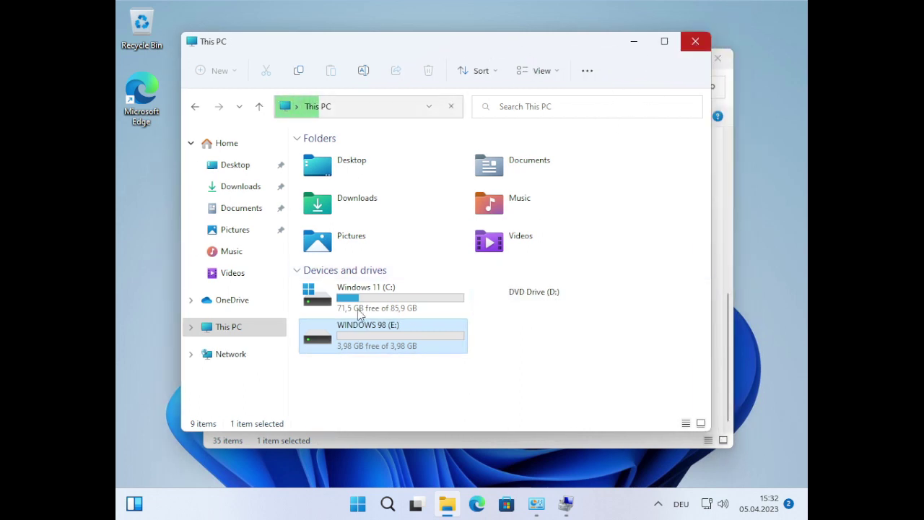
{"action": "left_click", "coordinate": [514, 363]}
{"action": "left_click", "coordinate": [408, 344]}
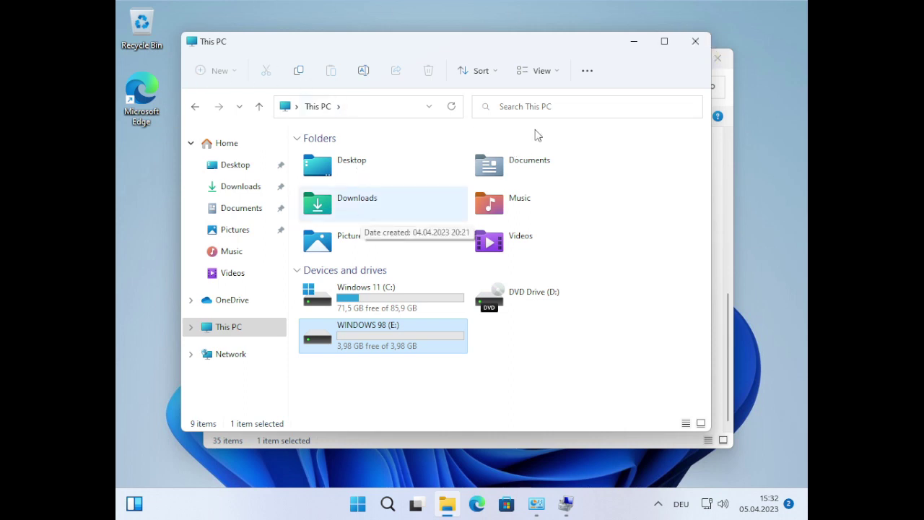
Close the File Explorer, Windows Tools and Computer Management windows
{"action": "left_click", "coordinate": [695, 41]}
{"action": "left_click", "coordinate": [717, 57]}
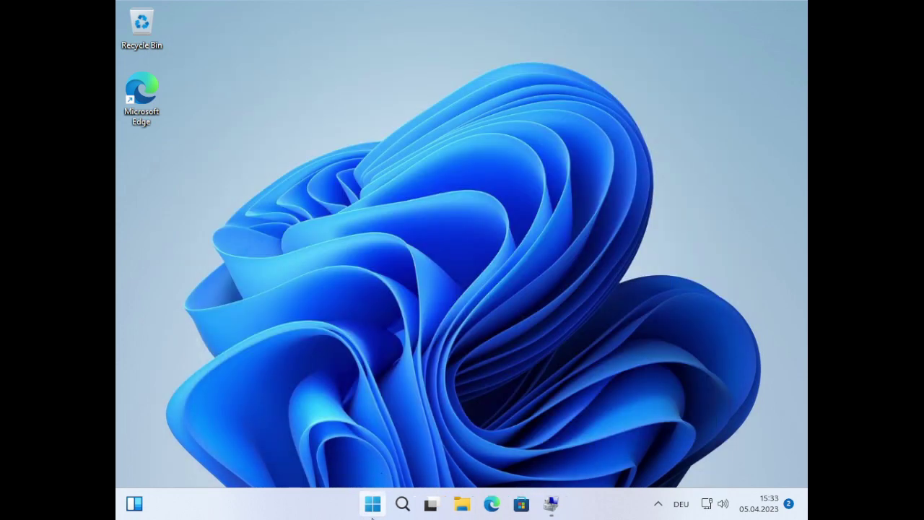
{"action": "left_click", "coordinate": [552, 502]}
{"action": "left_click", "coordinate": [779, 16]}
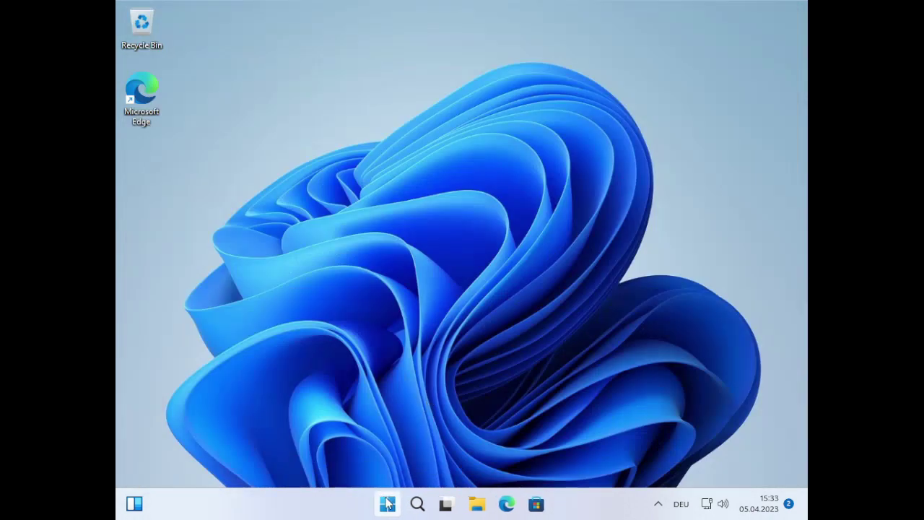
Shut down Windows 11
{"action": "left_click", "coordinate": [387, 503]}
{"action": "key", "text": "Escape"}
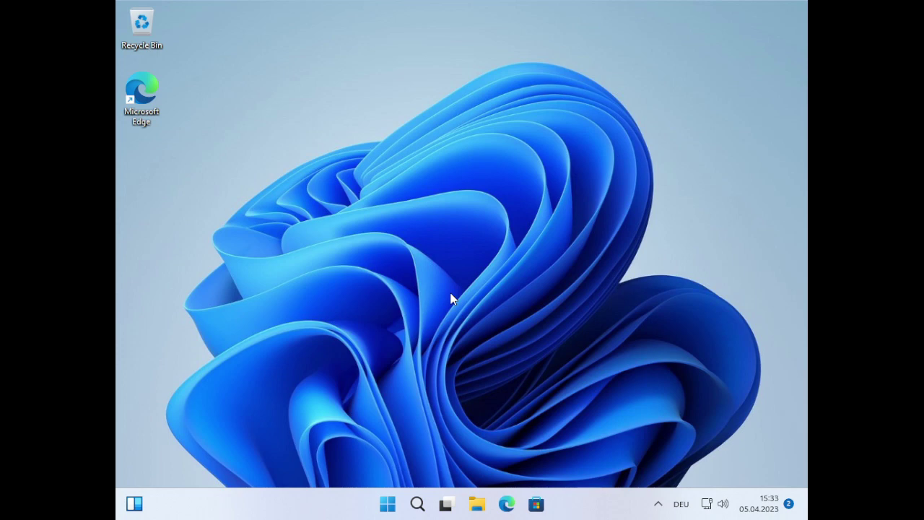
{"action": "left_click", "coordinate": [387, 503]}
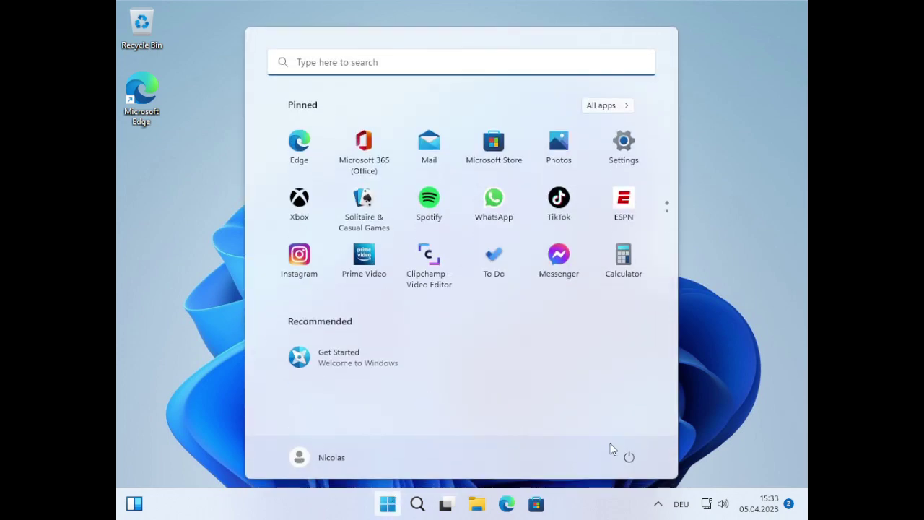
{"action": "left_click", "coordinate": [628, 457]}
{"action": "left_click", "coordinate": [647, 405]}
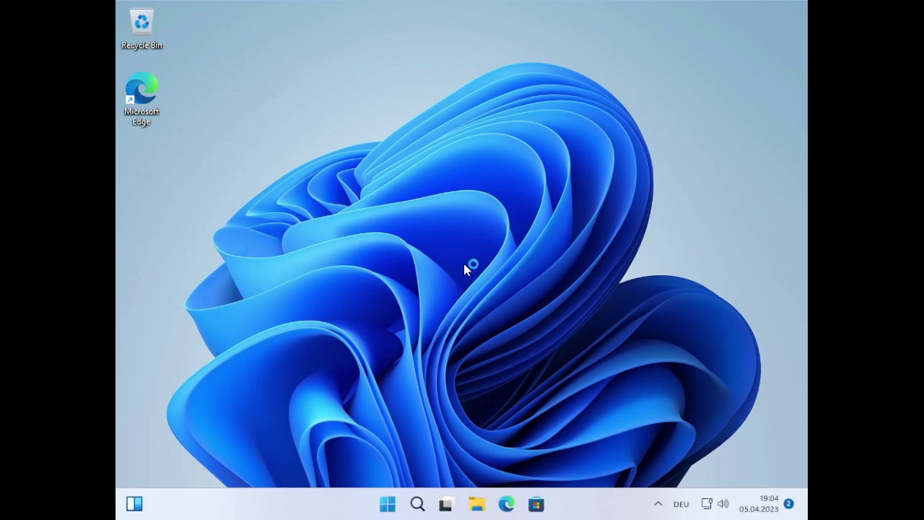
Open the Win98 SE disc in drive D: from This PC and try to run its setup application
{"action": "left_click", "coordinate": [657, 504]}
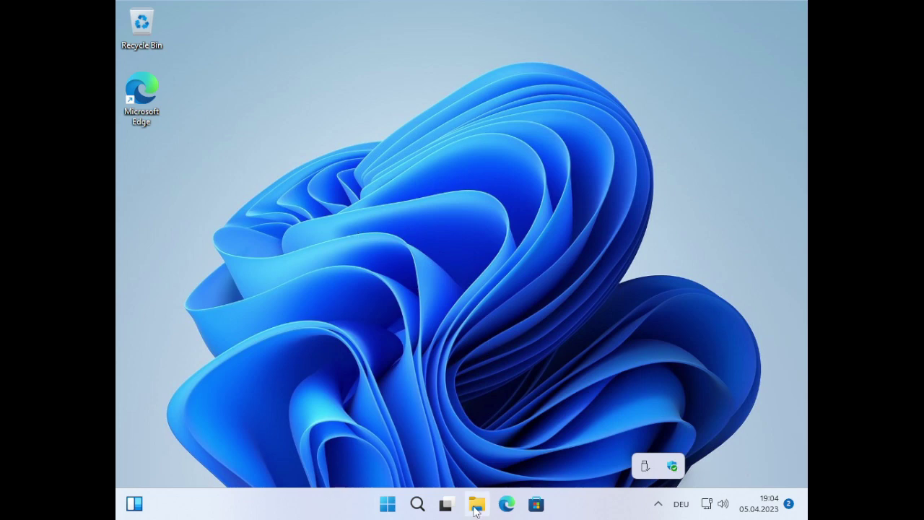
{"action": "left_click", "coordinate": [578, 491]}
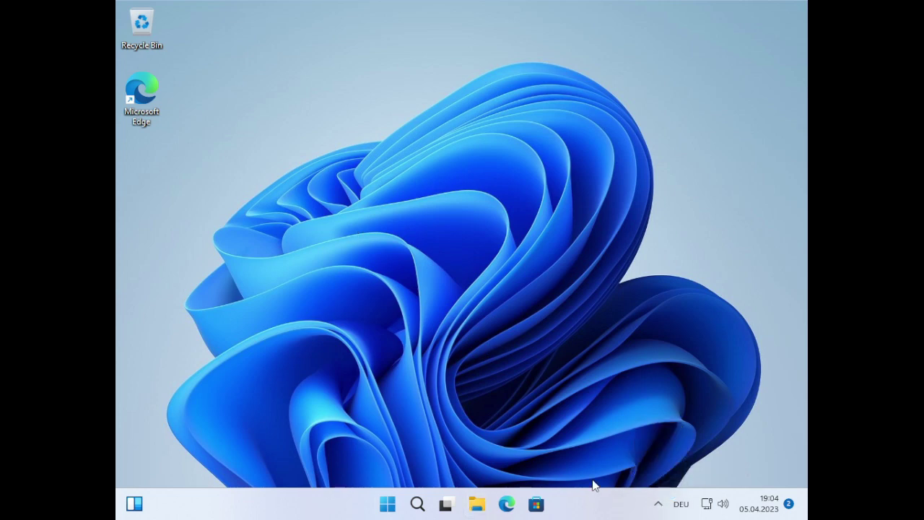
{"action": "key", "text": "super+e"}
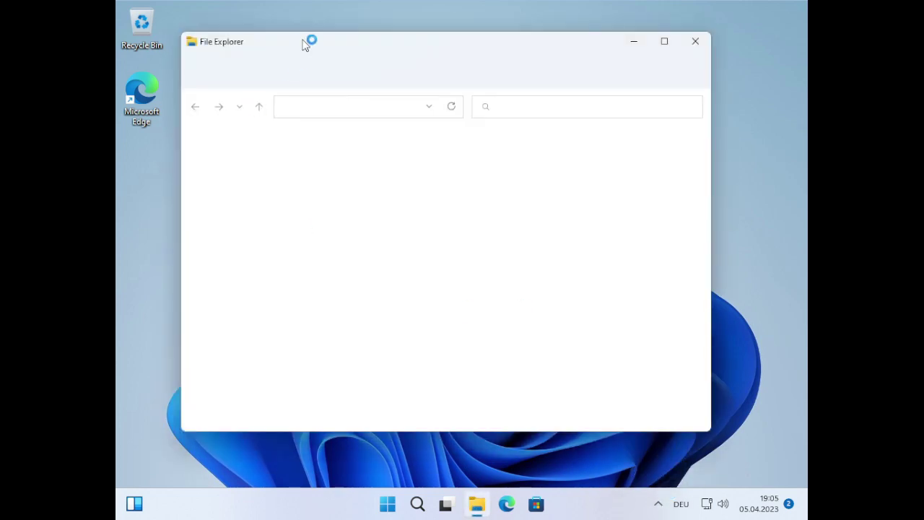
{"action": "left_click", "coordinate": [228, 326]}
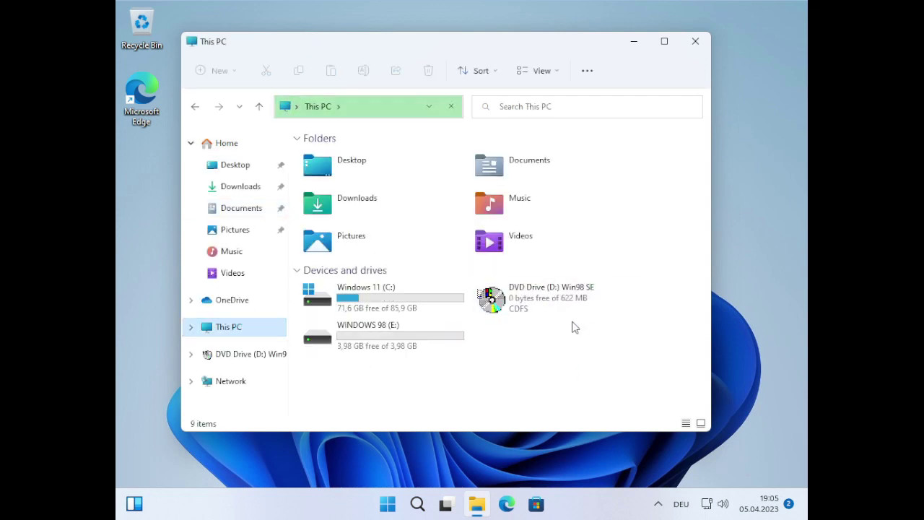
{"action": "double_click", "coordinate": [536, 300]}
{"action": "double_click", "coordinate": [329, 322]}
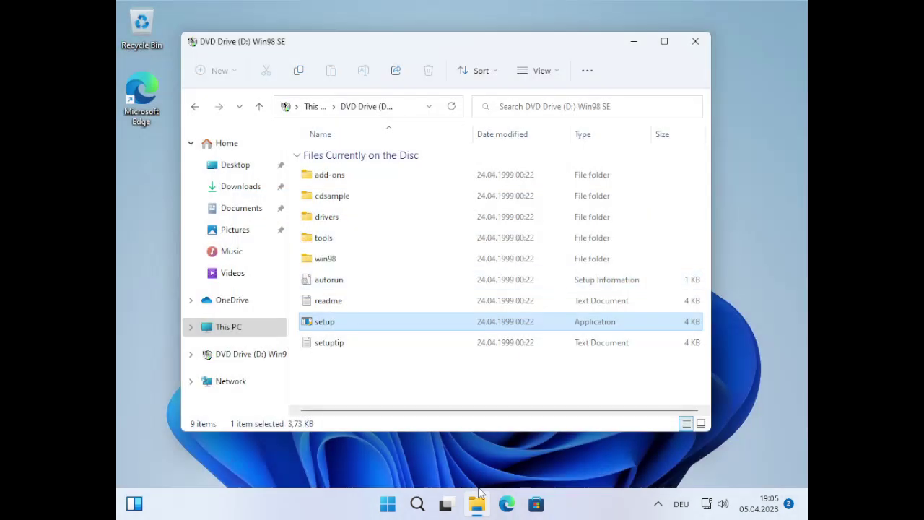
{"action": "left_click", "coordinate": [476, 504]}
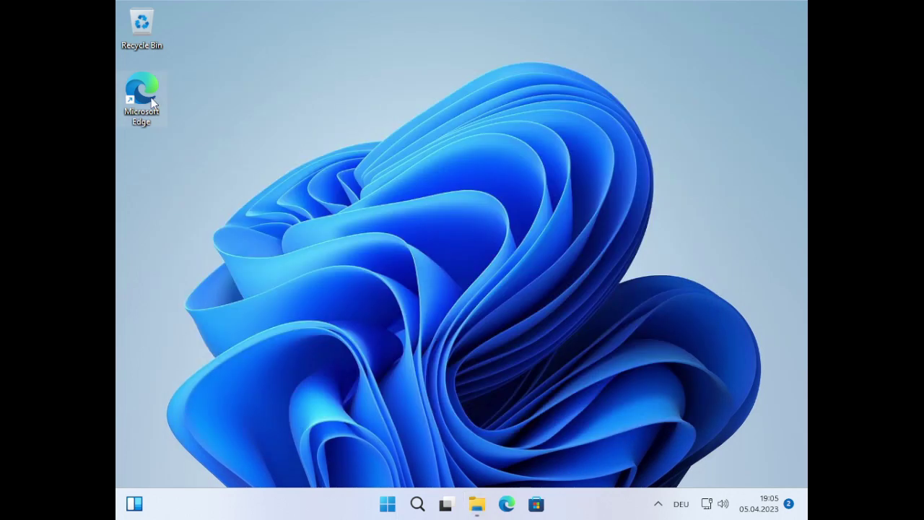
{"action": "left_click", "coordinate": [476, 503]}
{"action": "left_click", "coordinate": [476, 503]}
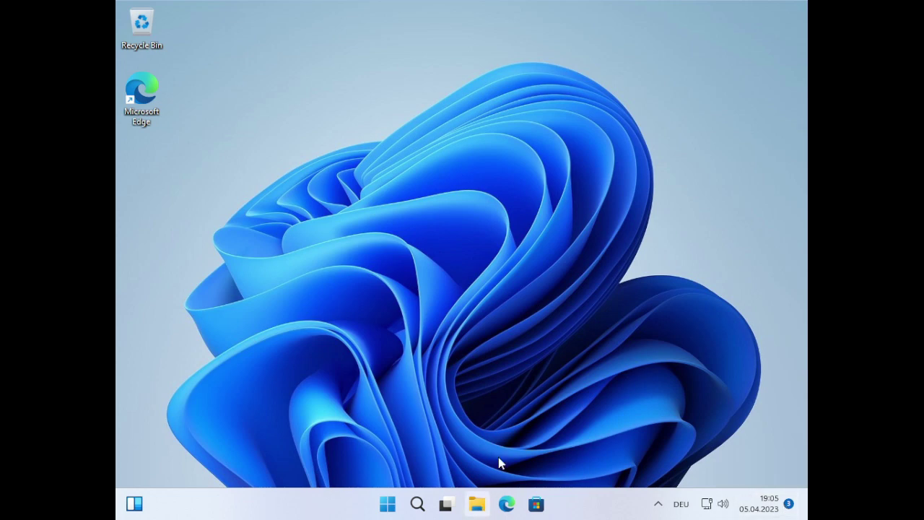
Open the Windows 98 CD-ROM autorun window from DVD drive D:, look over its options and close it
{"action": "left_click", "coordinate": [476, 503]}
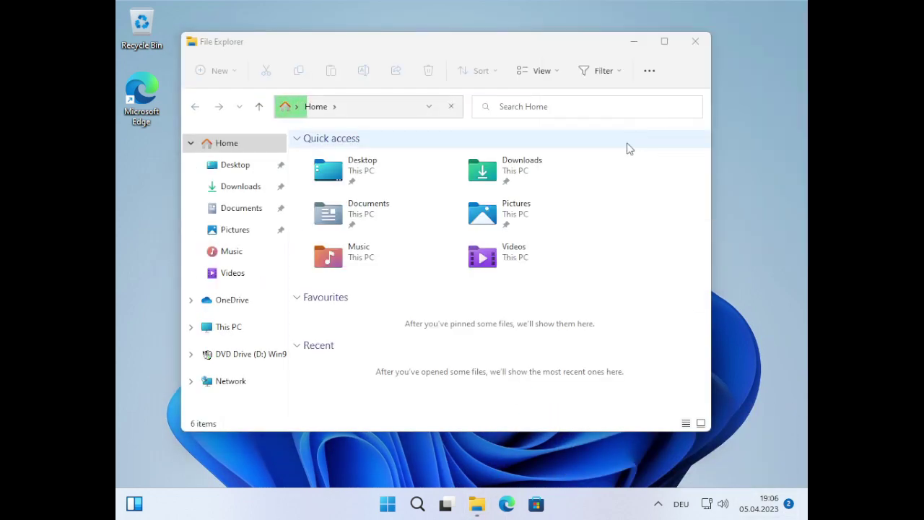
{"action": "double_click", "coordinate": [249, 354]}
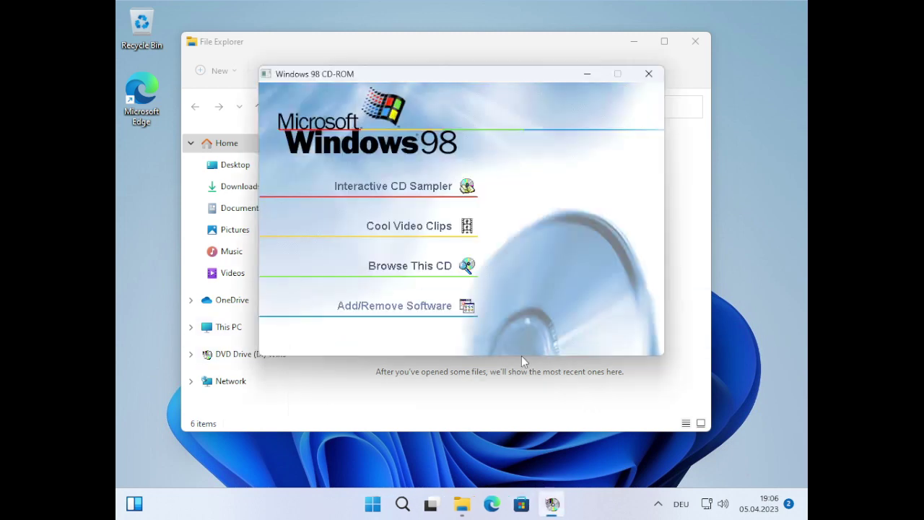
{"action": "mouse_move", "coordinate": [446, 267]}
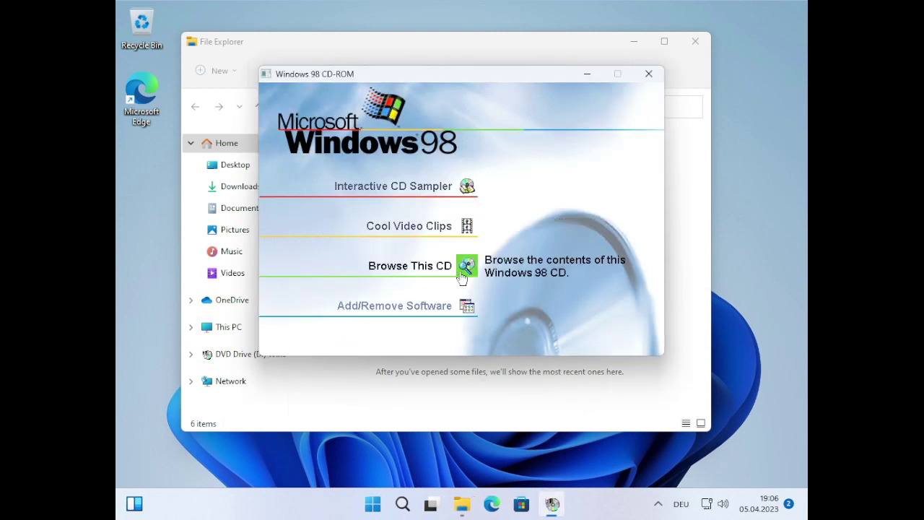
{"action": "left_click", "coordinate": [648, 74]}
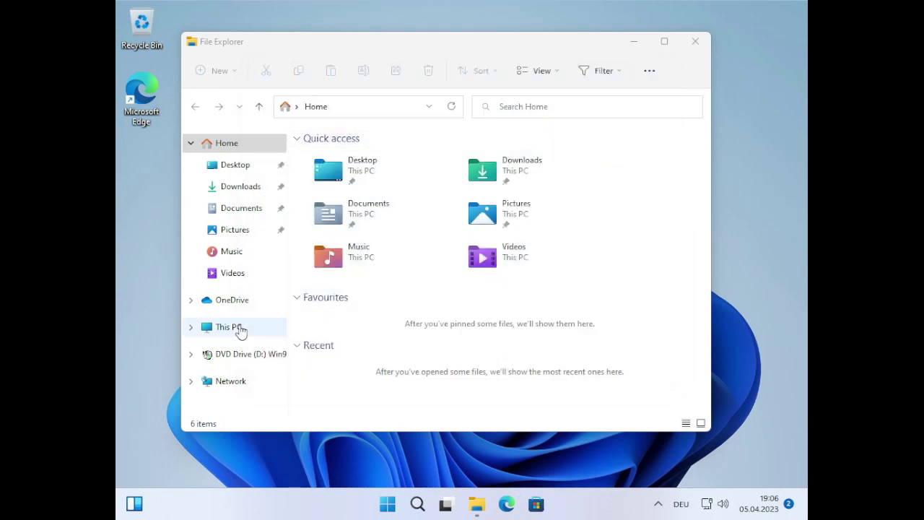
Enable compatibility mode in the properties of the setup application on the Win98 SE disc and apply it
{"action": "left_click", "coordinate": [241, 326]}
{"action": "left_click", "coordinate": [561, 311]}
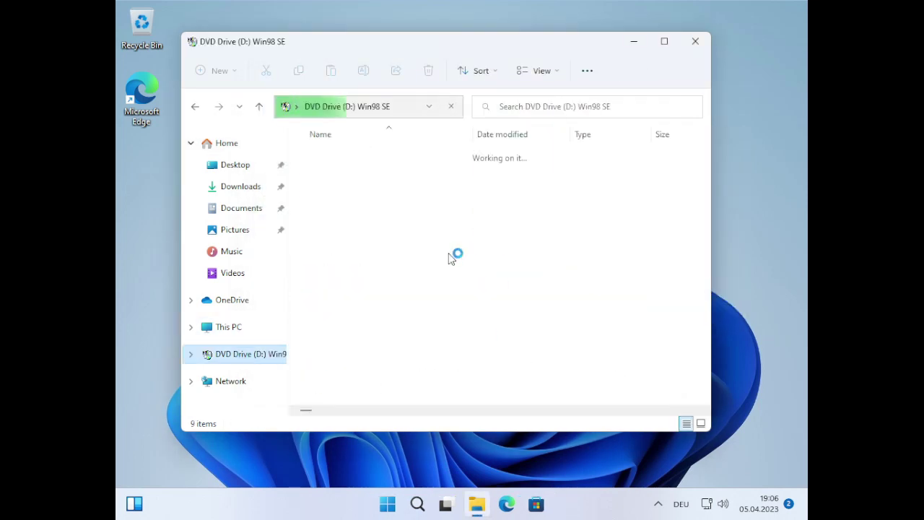
{"action": "left_click", "coordinate": [344, 323]}
{"action": "right_click", "coordinate": [344, 323]}
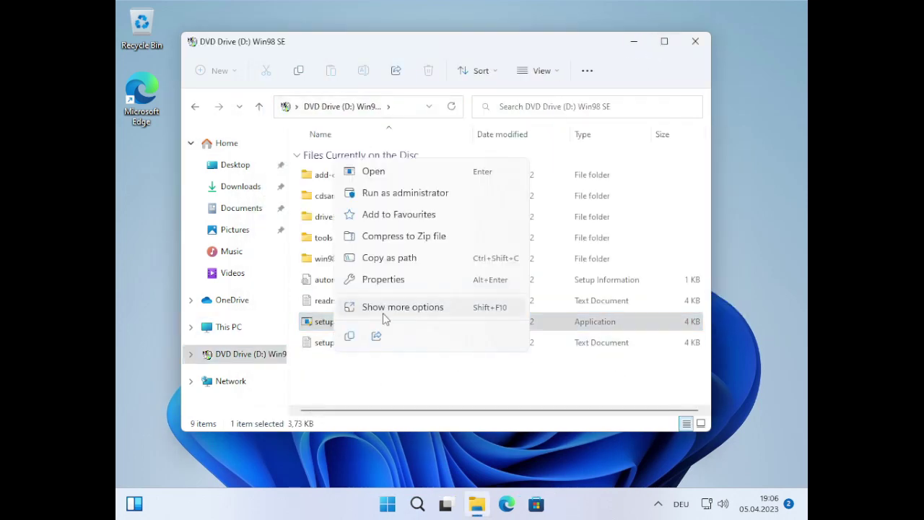
{"action": "left_click", "coordinate": [383, 318]}
{"action": "left_click", "coordinate": [450, 142]}
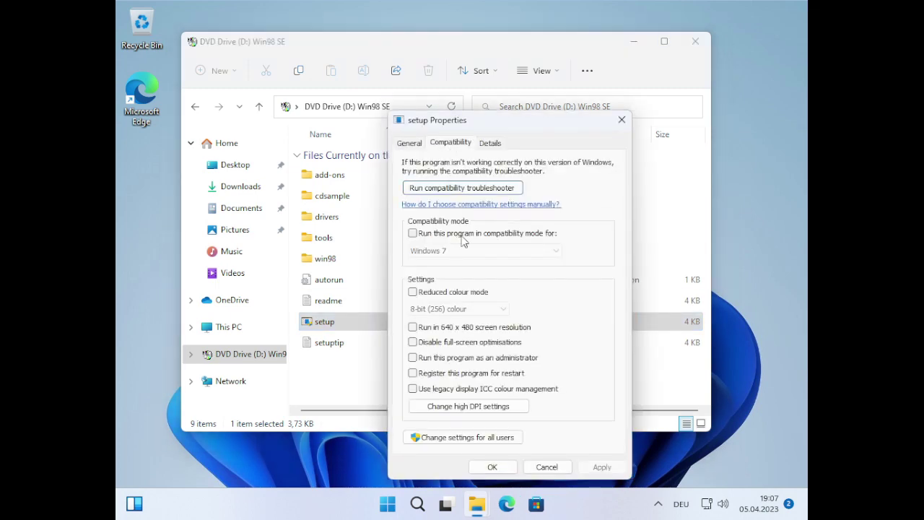
{"action": "left_click", "coordinate": [412, 233]}
{"action": "left_click", "coordinate": [484, 250]}
{"action": "left_click", "coordinate": [483, 266]}
{"action": "left_click", "coordinate": [601, 466]}
{"action": "left_click", "coordinate": [492, 466]}
Try to run the disc's main setup application and select the setup application inside the win98 folder
{"action": "double_click", "coordinate": [336, 324]}
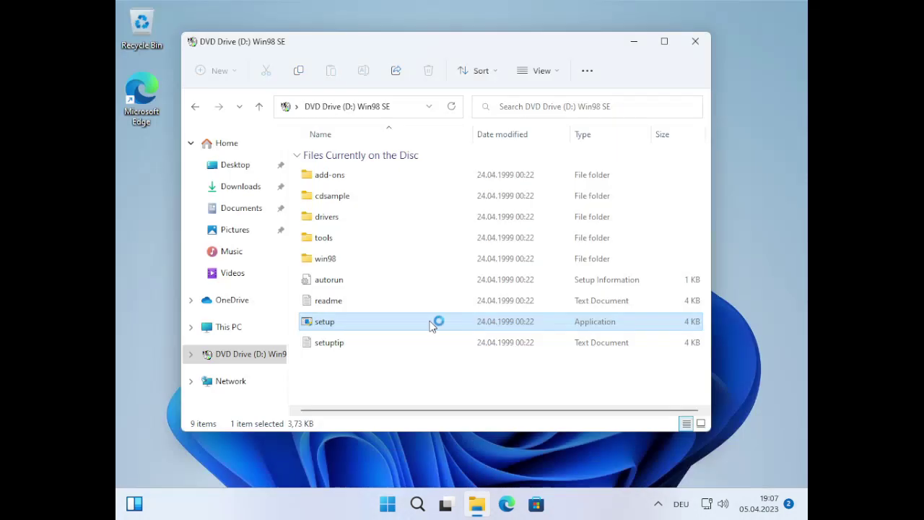
{"action": "double_click", "coordinate": [384, 255]}
{"action": "scroll", "coordinate": [381, 253], "scroll_direction": "down", "scroll_amount": 20}
{"action": "type", "text": "setup"}
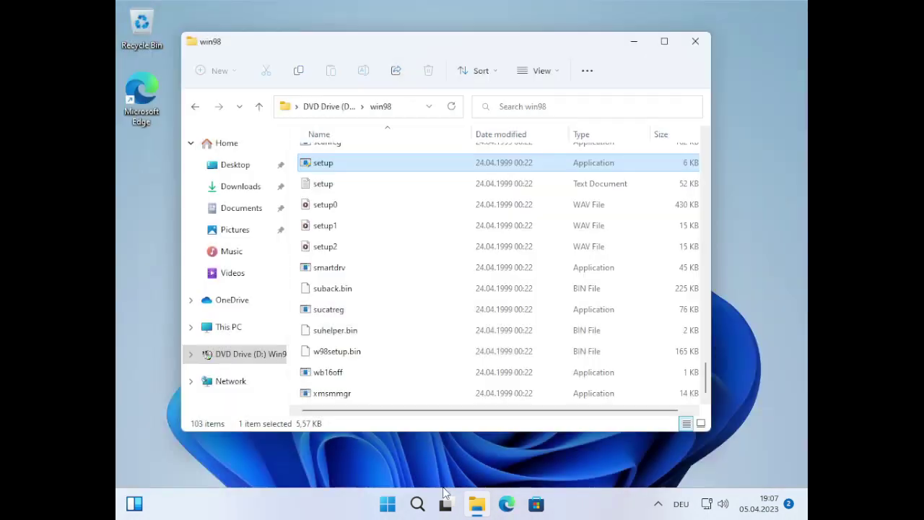
Close File Explorer, search the web in Microsoft Edge for "otvdm download" and open the otya128/winevdm releases page on GitHub
{"action": "left_click", "coordinate": [507, 503]}
{"action": "left_click", "coordinate": [695, 41]}
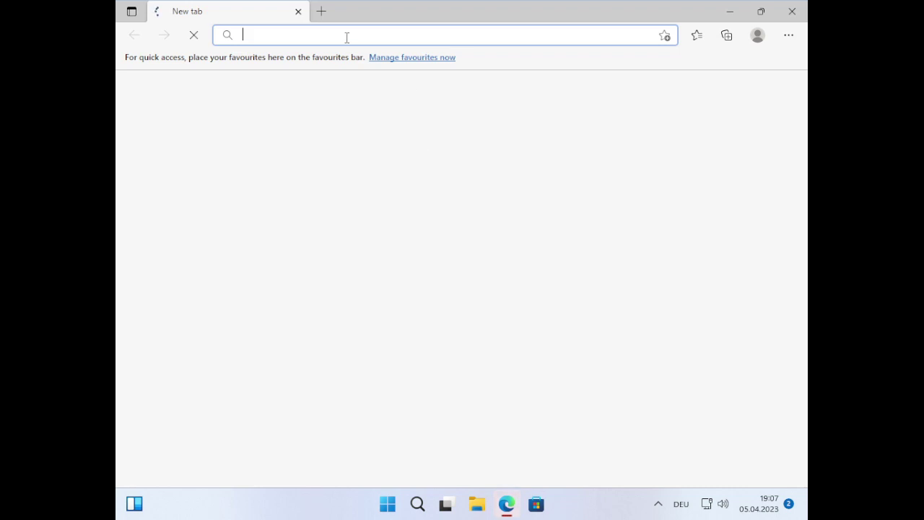
{"action": "type", "text": "otvdm download"}
{"action": "key", "text": "Return"}
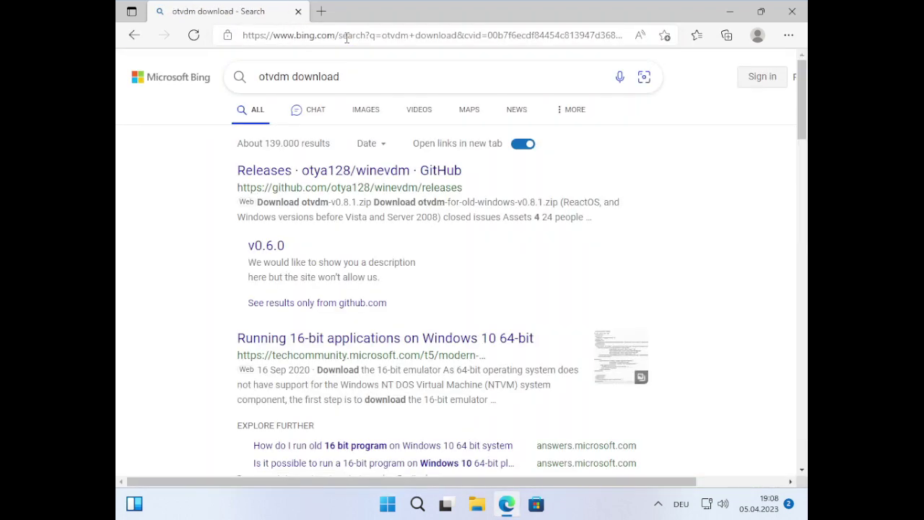
{"action": "left_click", "coordinate": [367, 447]}
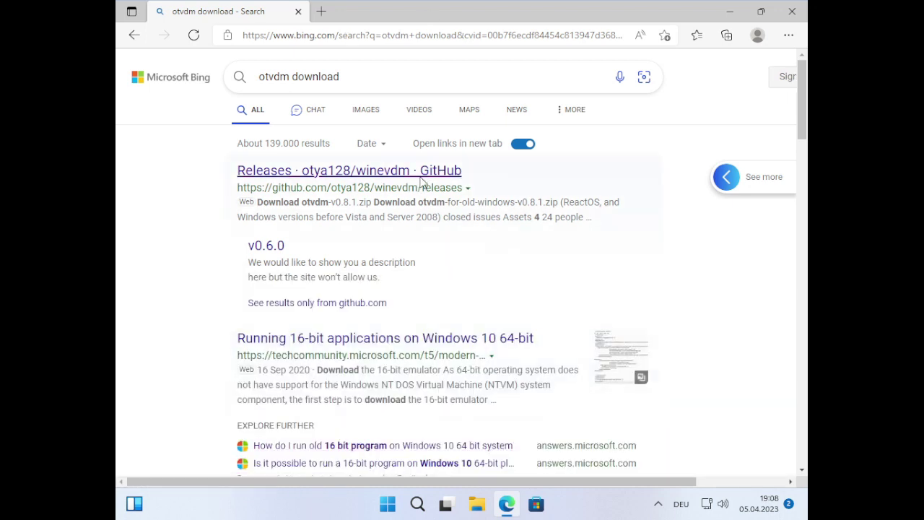
{"action": "left_click", "coordinate": [346, 171]}
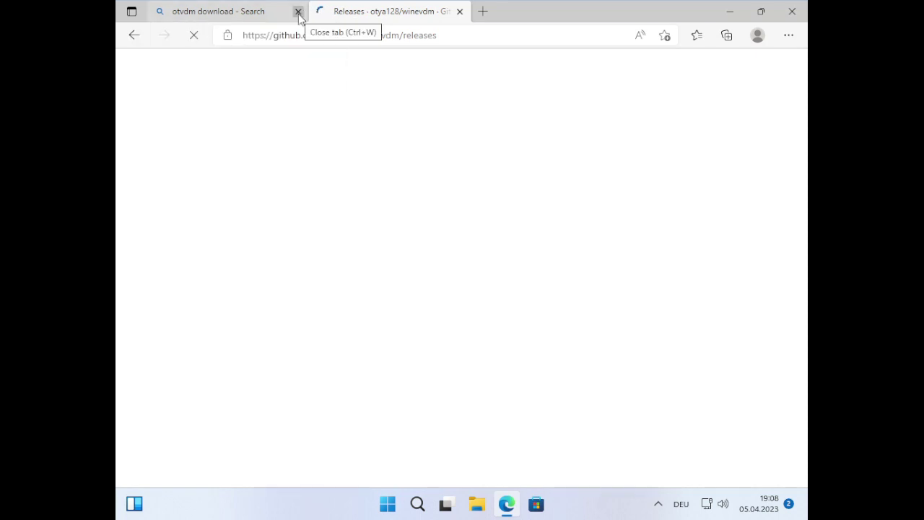
Download otvdm-v0.8.1.zip from the release assets and show the file in its folder
{"action": "scroll", "coordinate": [375, 245], "scroll_direction": "down", "scroll_amount": 4}
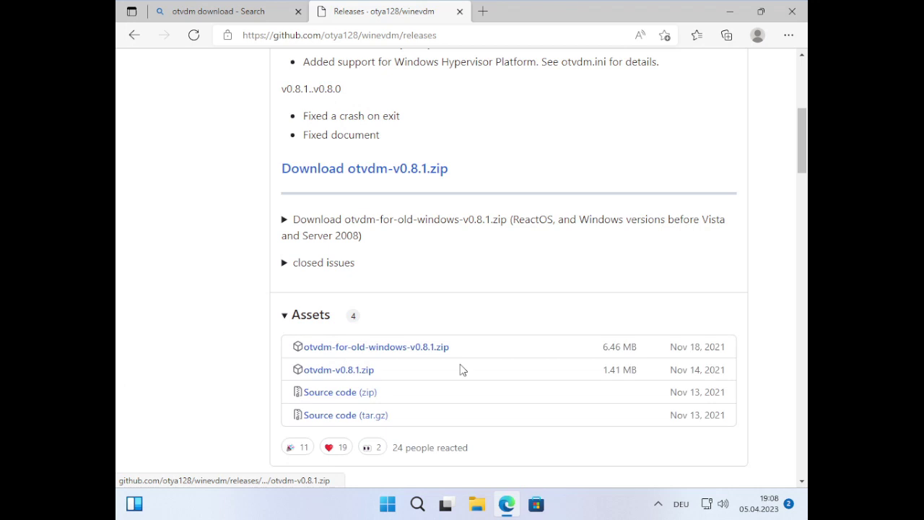
{"action": "left_click", "coordinate": [361, 369]}
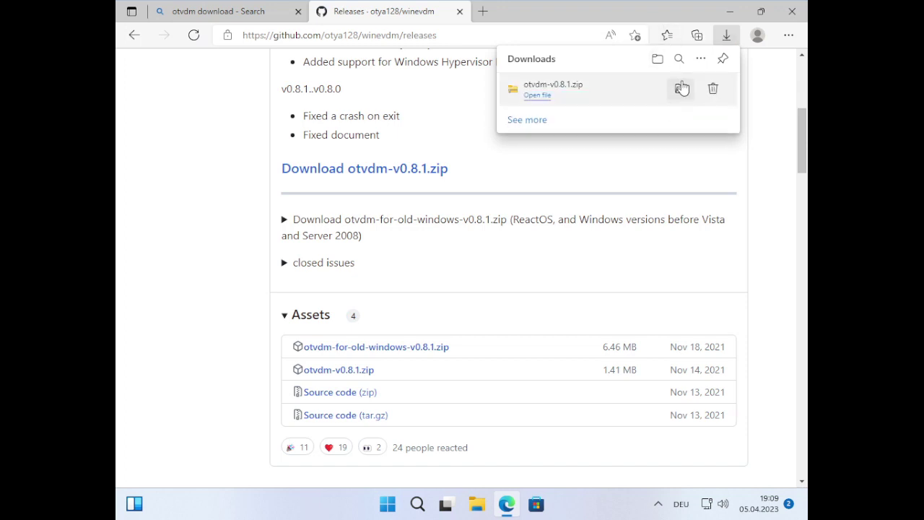
{"action": "left_click", "coordinate": [682, 88]}
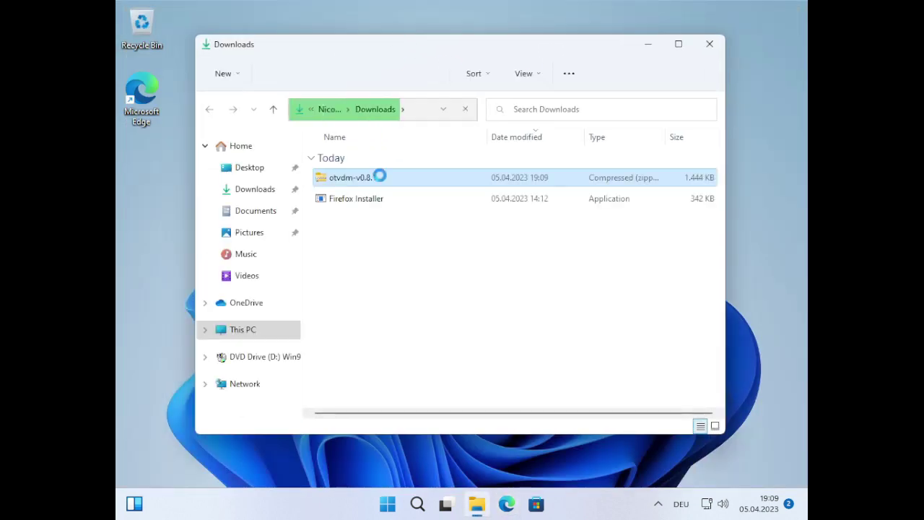
Extract otvdm-v0.8.1.zip into an otvdm-v0.8.1 folder on the Desktop instead of Downloads
{"action": "left_click", "coordinate": [627, 74]}
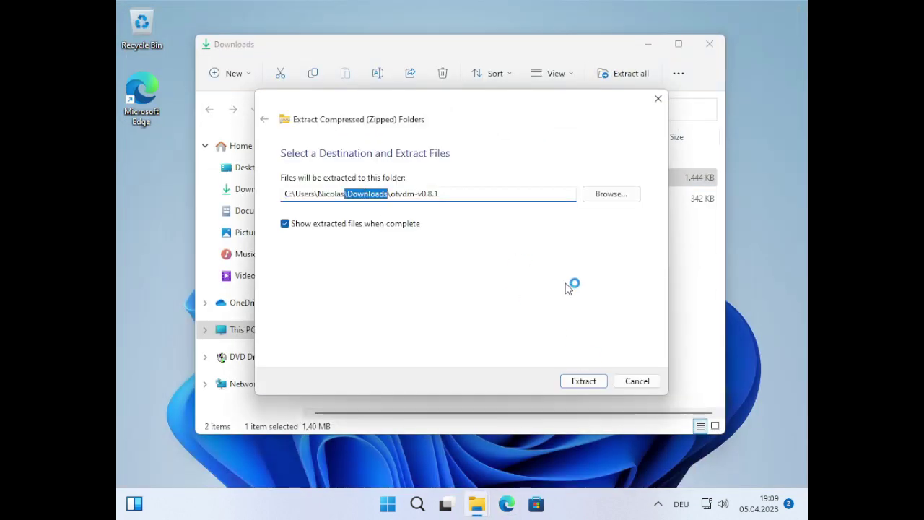
{"action": "type", "text": "Desktop"}
{"action": "key", "text": "Return"}
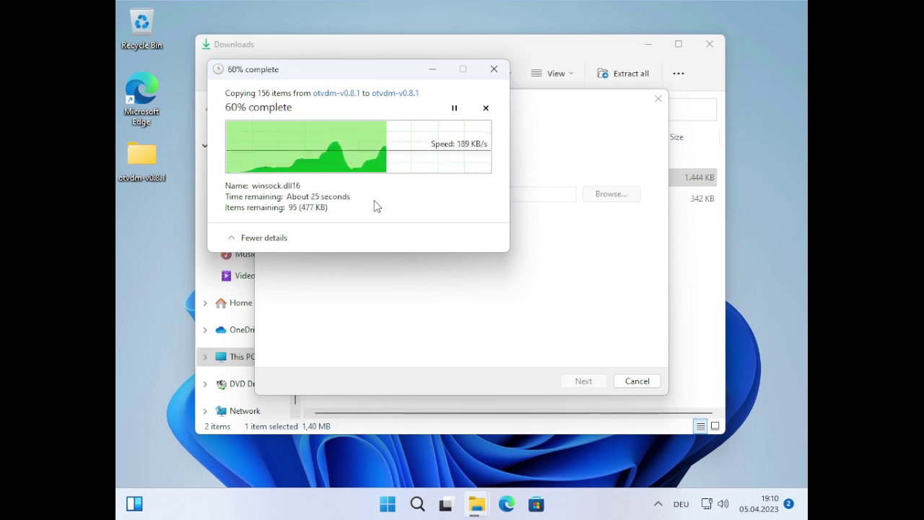
Open the Win98 SE disc, run the install shortcut from the extracted otvdm-v0.8.1 folder and approve the administrator prompt
{"action": "left_click", "coordinate": [267, 383]}
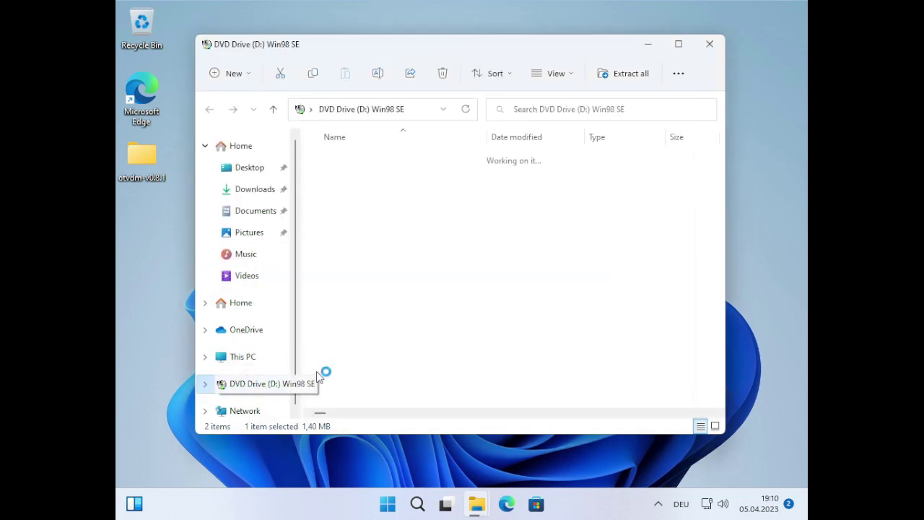
{"action": "mouse_move", "coordinate": [476, 504]}
{"action": "left_click", "coordinate": [633, 392]}
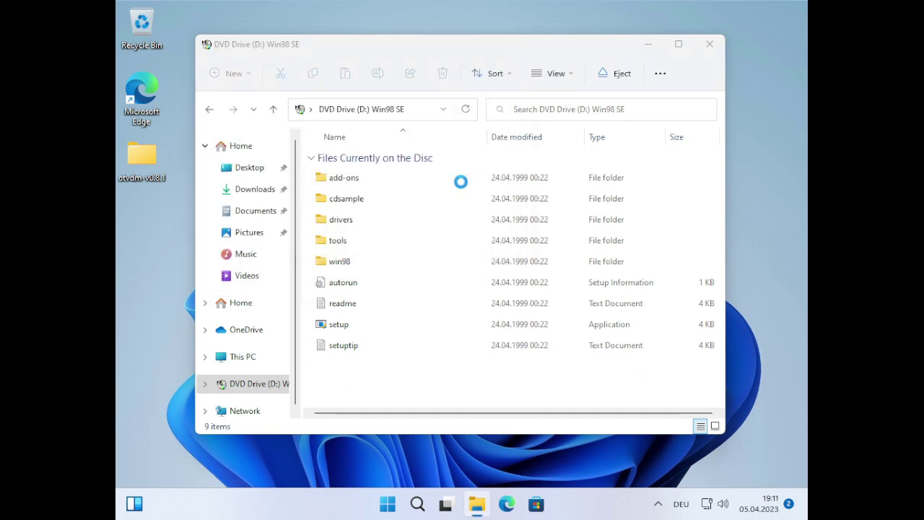
{"action": "scroll", "coordinate": [375, 217], "scroll_direction": "down", "scroll_amount": 1}
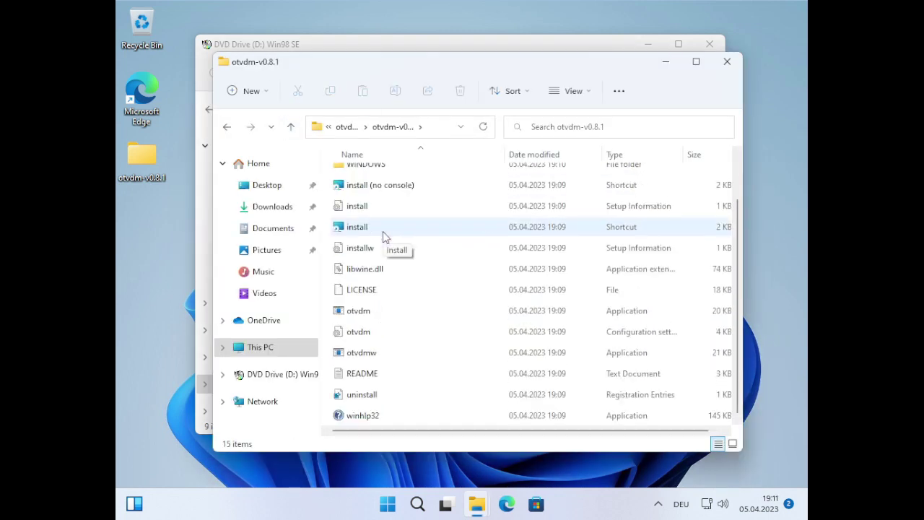
{"action": "double_click", "coordinate": [380, 225]}
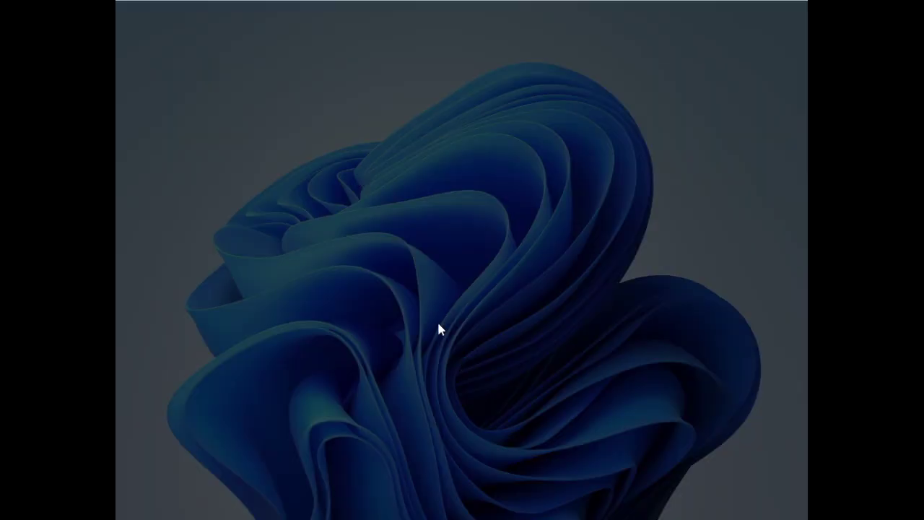
{"action": "left_click", "coordinate": [406, 363]}
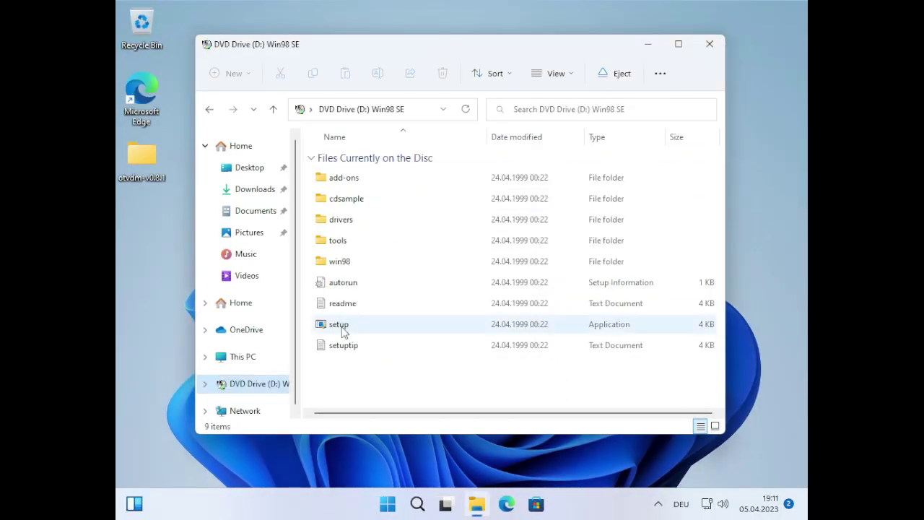
Try to run the setup application from the Win98 SE disc and dismiss the message
{"action": "double_click", "coordinate": [342, 327]}
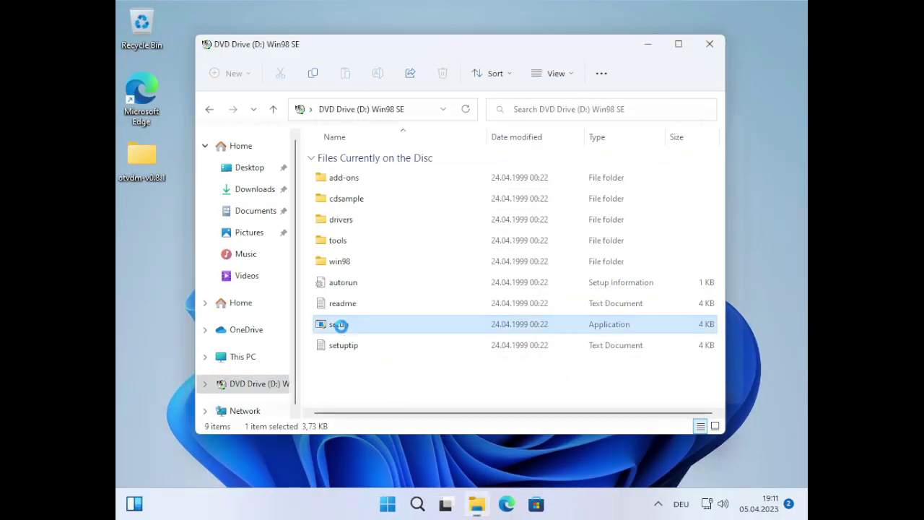
{"action": "left_click", "coordinate": [570, 306]}
Open the properties of the disc's setup application, adjust its compatibility options and confirm
{"action": "right_click", "coordinate": [364, 324]}
{"action": "left_click", "coordinate": [412, 280]}
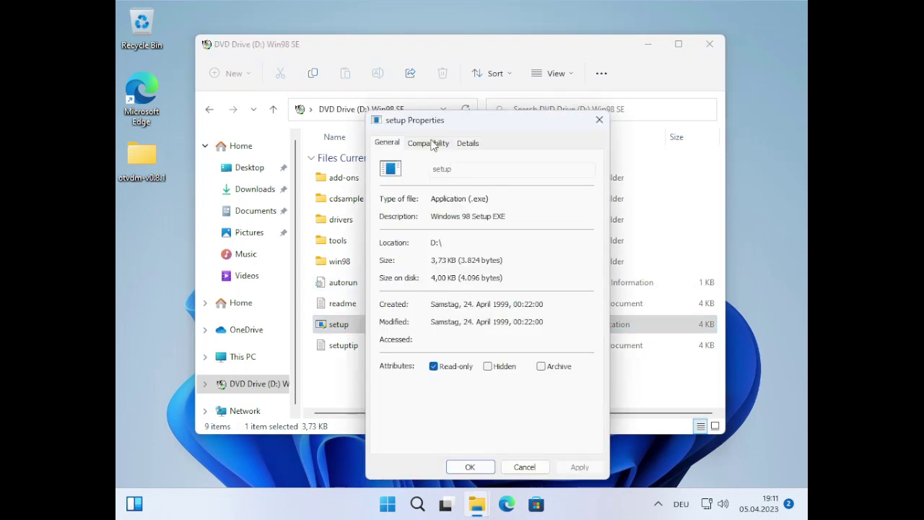
{"action": "left_click", "coordinate": [431, 140]}
{"action": "left_click", "coordinate": [326, 233]}
{"action": "left_click", "coordinate": [433, 250]}
{"action": "left_click", "coordinate": [326, 233]}
{"action": "left_click", "coordinate": [470, 468]}
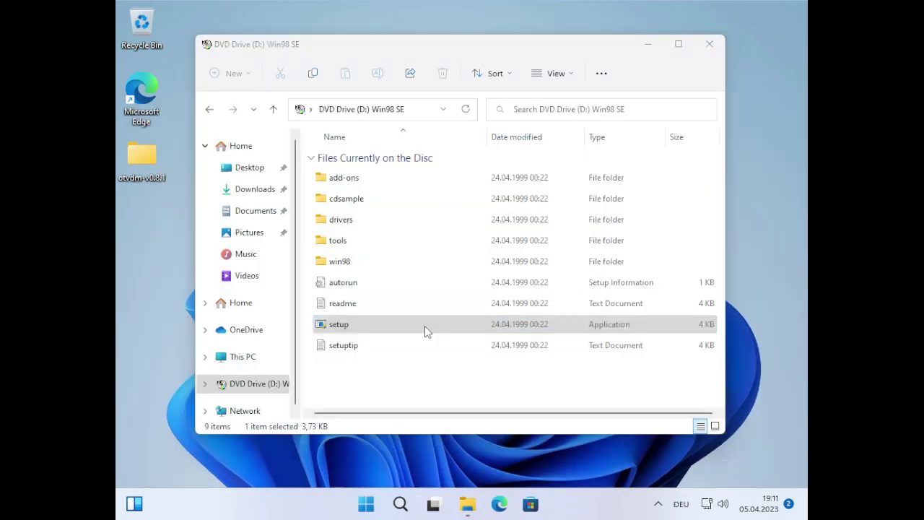
Try to run the disc's setup application as administrator and dismiss the message
{"action": "right_click", "coordinate": [424, 328]}
{"action": "left_click", "coordinate": [415, 198]}
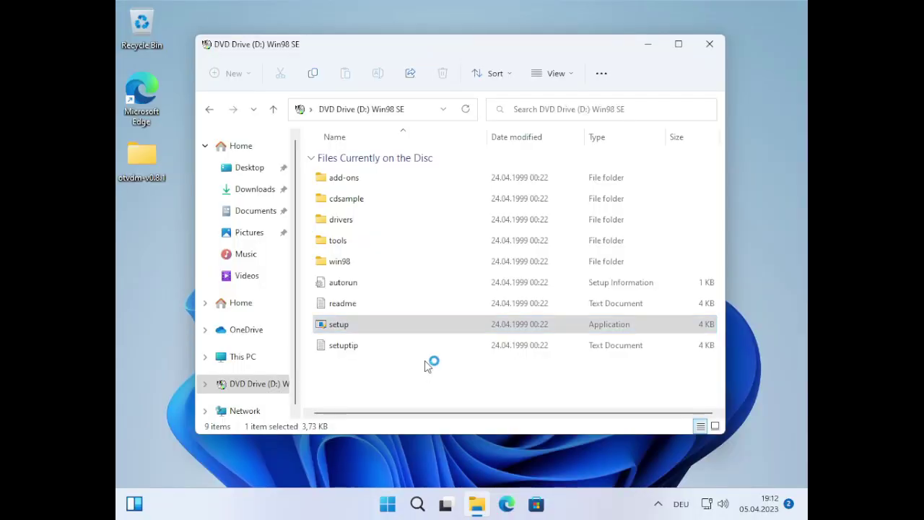
{"action": "key", "text": "Return"}
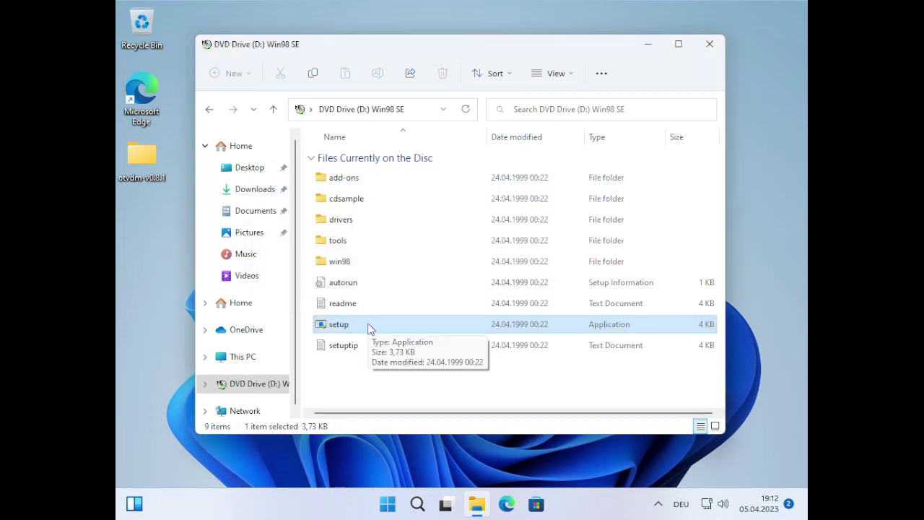
Try to run the setup application inside the disc's win98 folder, dismiss the message and close File Explorer
{"action": "double_click", "coordinate": [336, 262]}
{"action": "scroll", "coordinate": [387, 260], "scroll_direction": "down", "scroll_amount": 20}
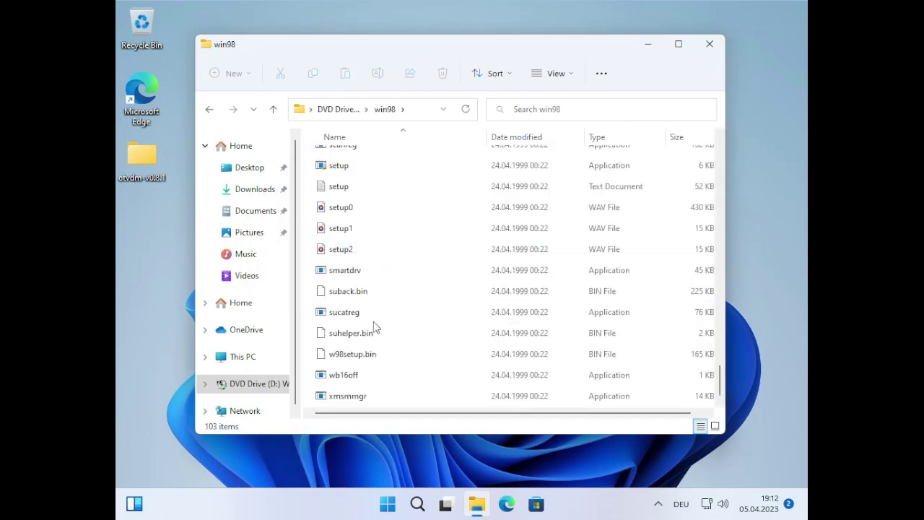
{"action": "scroll", "coordinate": [373, 328], "scroll_direction": "up", "scroll_amount": 2}
{"action": "double_click", "coordinate": [361, 282]}
{"action": "key", "text": "Return"}
{"action": "scroll", "coordinate": [372, 277], "scroll_direction": "down", "scroll_amount": 2}
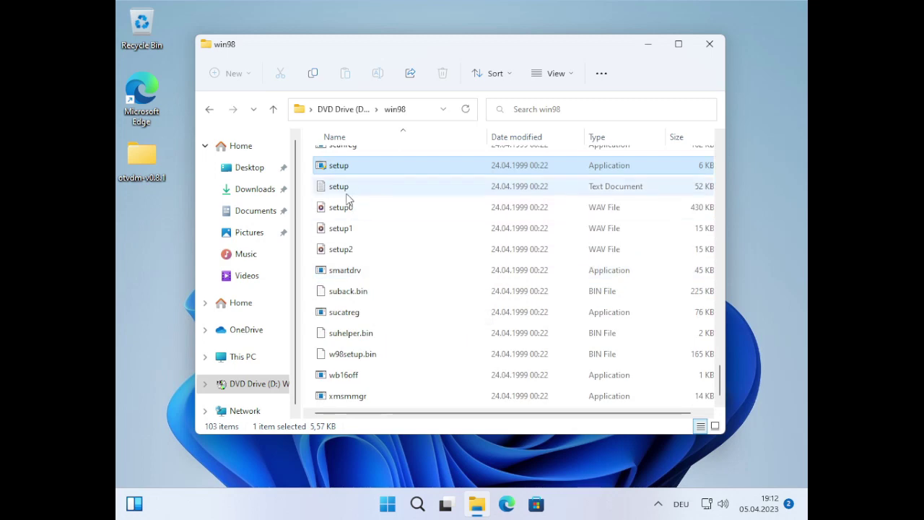
{"action": "left_click", "coordinate": [713, 45]}
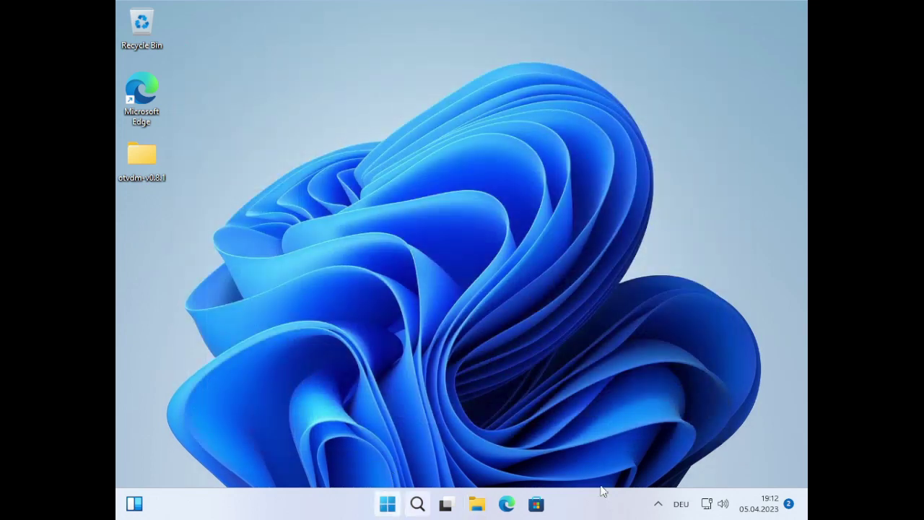
{"action": "key", "text": "super"}
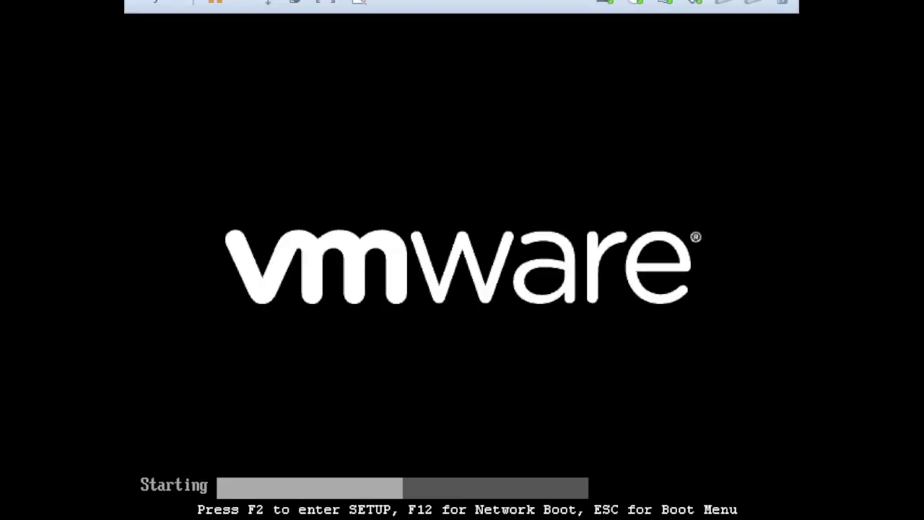
Open the virtual machine's boot menu during startup and enter the BIOS setup
{"action": "key", "text": "Escape"}
{"action": "key", "text": "Down"}
{"action": "key", "text": "Down"}
{"action": "key", "text": "Down"}
{"action": "key", "text": "Down"}
{"action": "key", "text": "Return"}
Move CD-ROM Drive above Hard Drive in the BIOS boot order and exit saving changes
{"action": "key", "text": "Right"}
{"action": "key", "text": "Right"}
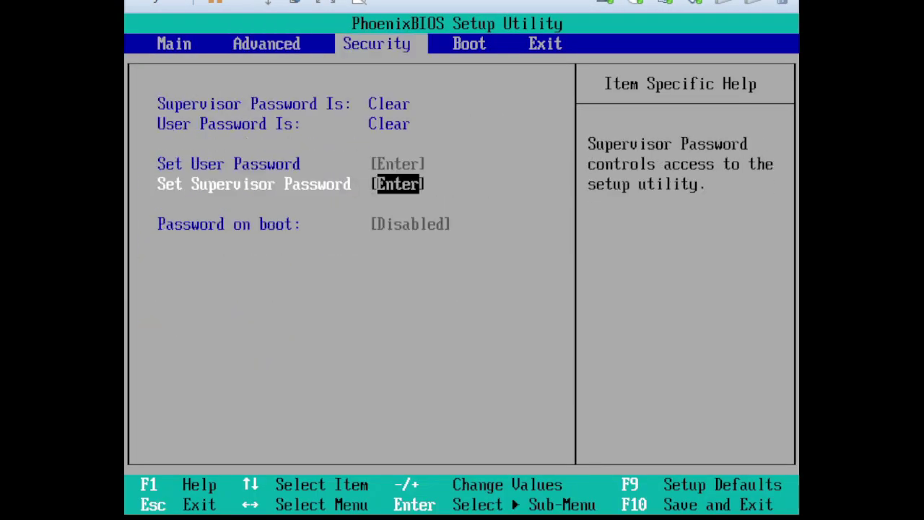
{"action": "key", "text": "Right"}
{"action": "key", "text": "Down"}
{"action": "key", "text": "Down"}
{"action": "key", "text": "plus"}
{"action": "key", "text": "Left"}
{"action": "key", "text": "F10"}
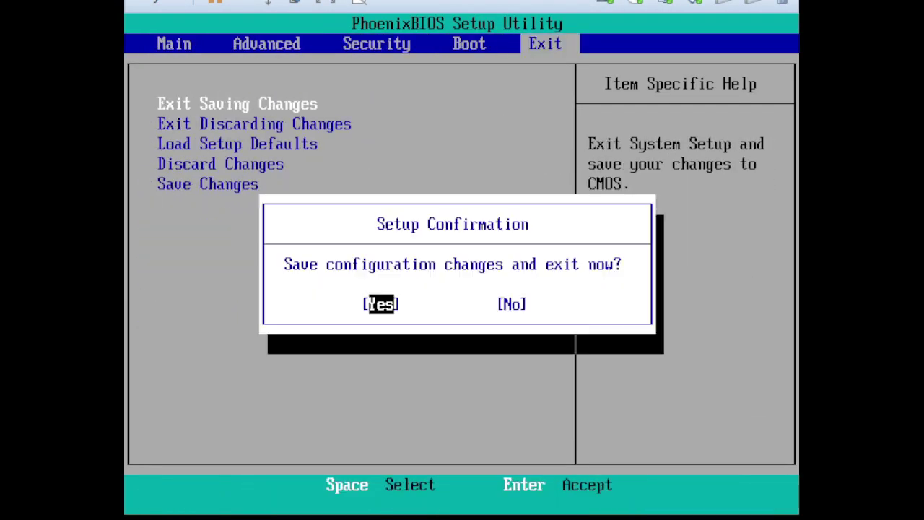
{"action": "key", "text": "Return"}
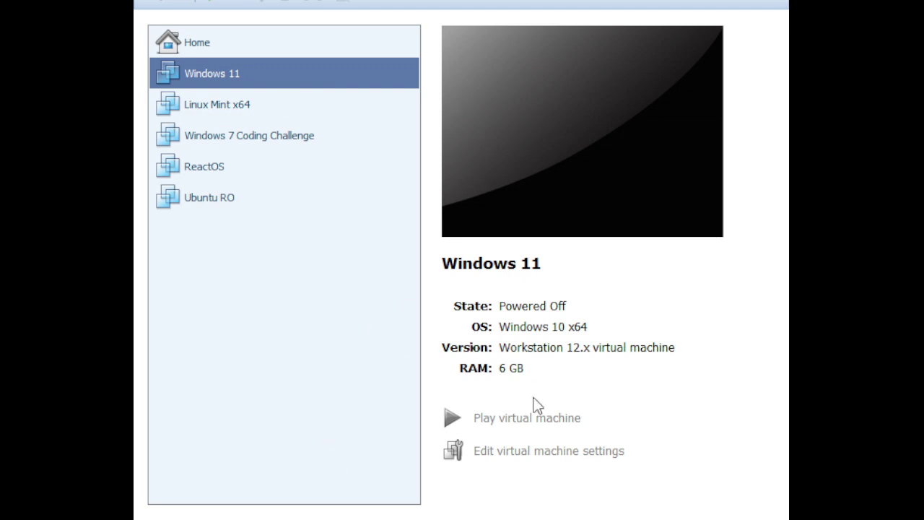
Start the Windows 11 virtual machine, open its boot menu and choose a device to boot from
{"action": "left_click", "coordinate": [545, 416]}
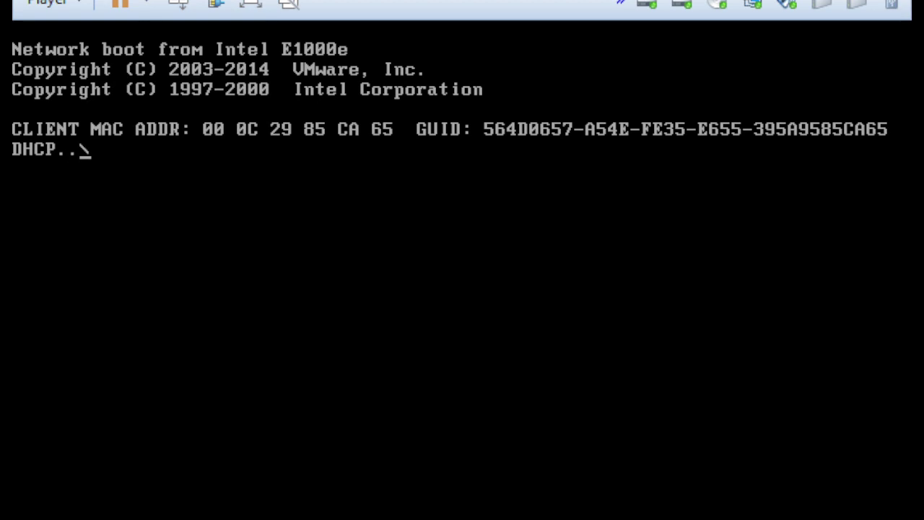
{"action": "key", "text": "Escape"}
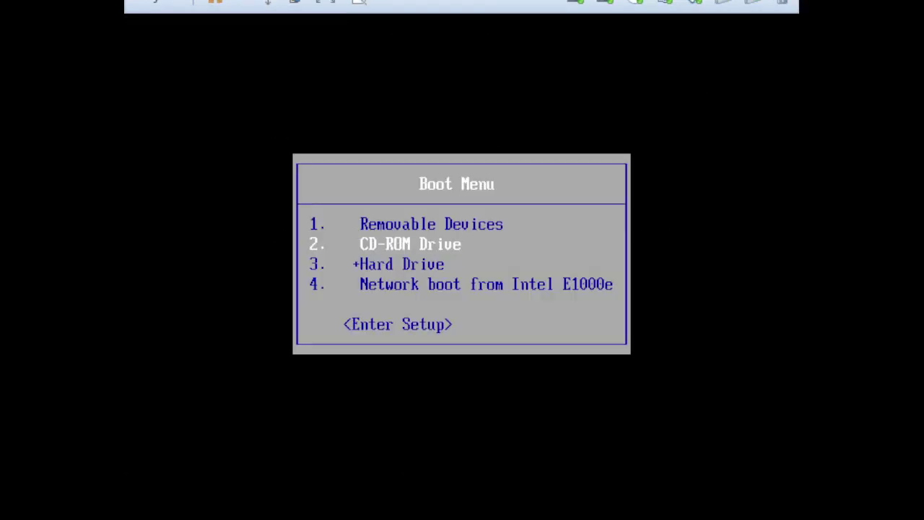
{"action": "key", "text": "Down"}
{"action": "key", "text": "Return"}
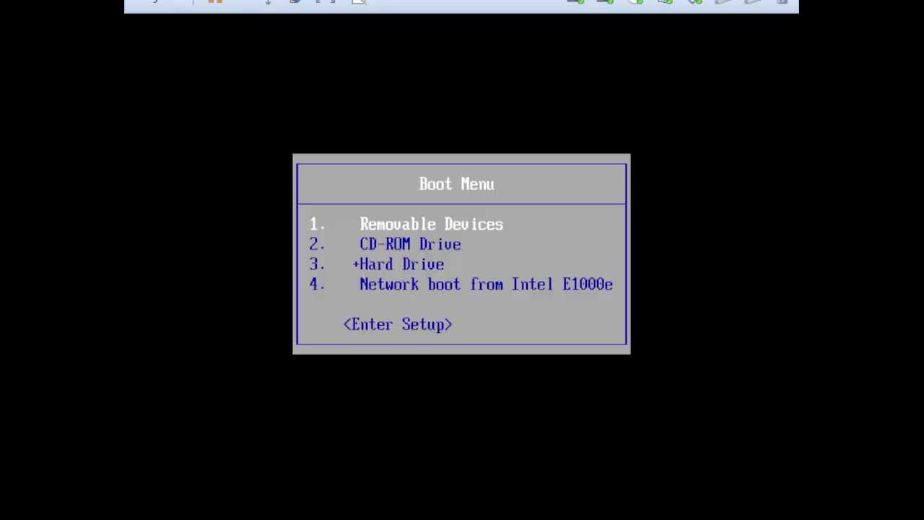
Enter the BIOS setup from the boot menu and expand Hard Drive in the boot order to examine its drives
{"action": "key", "text": "Up"}
{"action": "key", "text": "Return"}
{"action": "key", "text": "Down"}
{"action": "key", "text": "Return"}
{"action": "key", "text": "Down"}
{"action": "key", "text": "Down"}
{"action": "key", "text": "Down"}
{"action": "key", "text": "Up"}
{"action": "key", "text": "Up"}
{"action": "key", "text": "Up"}
{"action": "key", "text": "Up"}
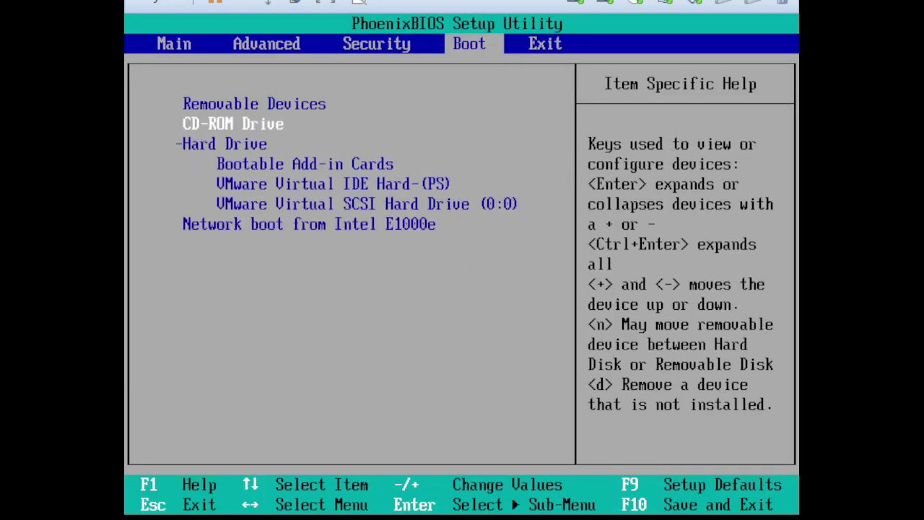
Examine the primary and secondary master and slave drive entries on the Main page of the BIOS setup
{"action": "key", "text": "Right"}
{"action": "key", "text": "Right"}
{"action": "key", "text": "Right"}
{"action": "key", "text": "Down"}
{"action": "key", "text": "Down"}
{"action": "key", "text": "Down"}
{"action": "key", "text": "Left"}
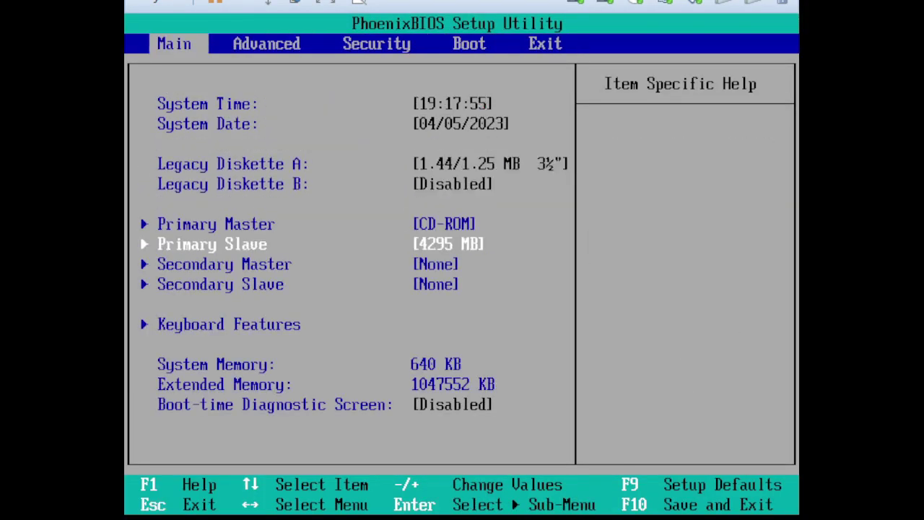
{"action": "key", "text": "Down"}
{"action": "key", "text": "Down"}
{"action": "key", "text": "Up"}
{"action": "key", "text": "Up"}
{"action": "key", "text": "Up"}
Exit the BIOS setup saving changes
{"action": "key", "text": "Right"}
{"action": "key", "text": "Right"}
{"action": "key", "text": "Right"}
{"action": "key", "text": "Right"}
{"action": "key", "text": "Return"}
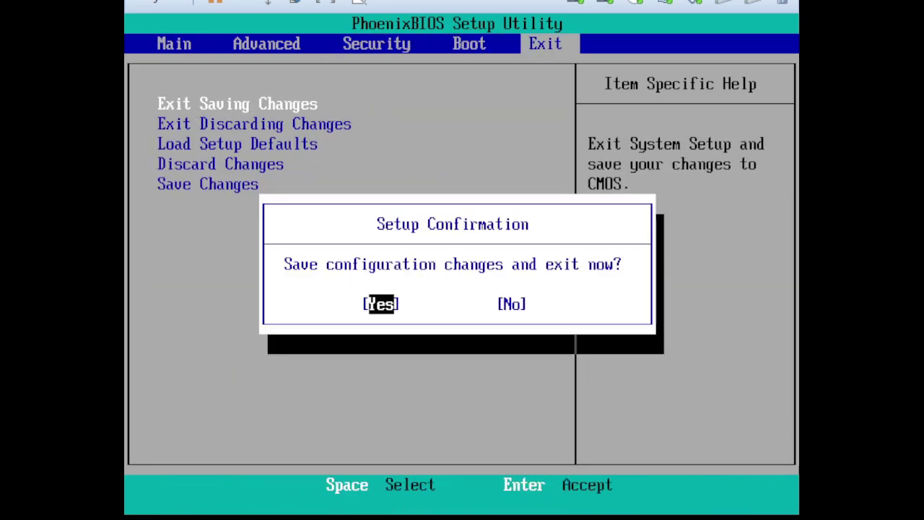
{"action": "key", "text": "Return"}
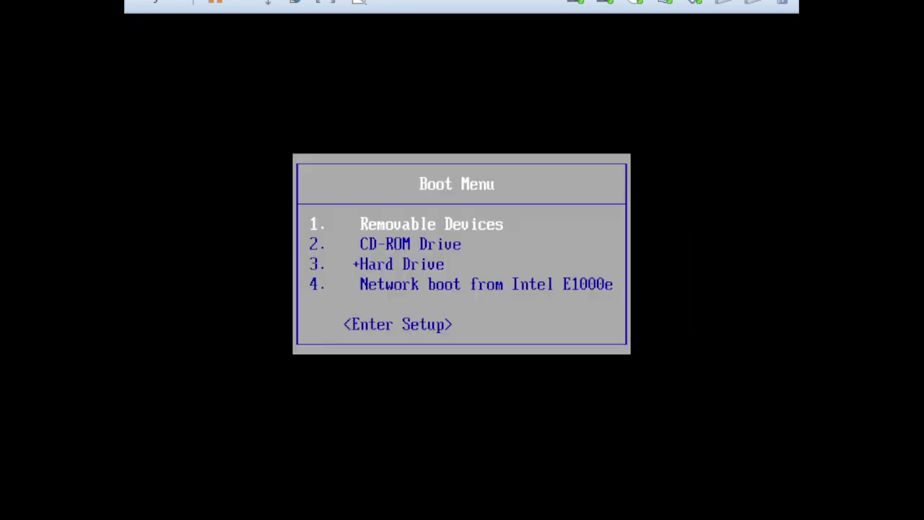
Go through the boot menu devices and enter the BIOS setup again
{"action": "key", "text": "Down"}
{"action": "key", "text": "Down"}
{"action": "key", "text": "Down"}
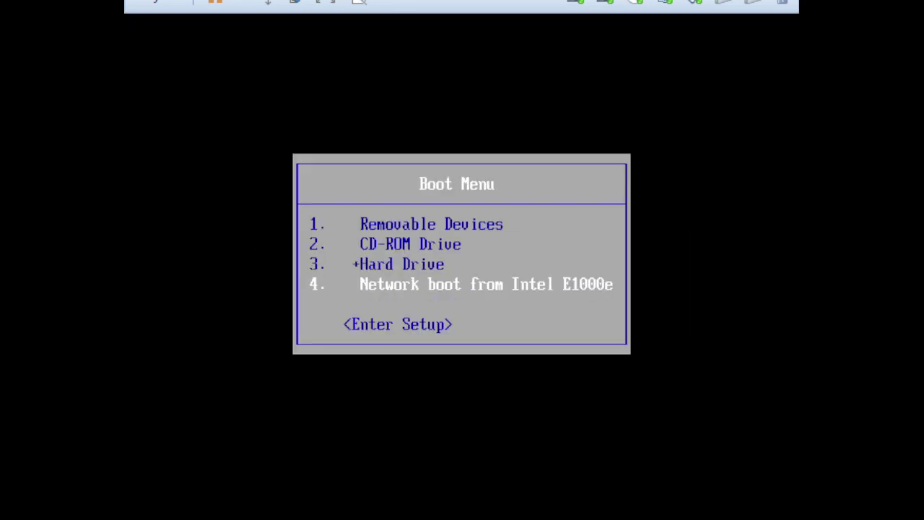
{"action": "key", "text": "Up"}
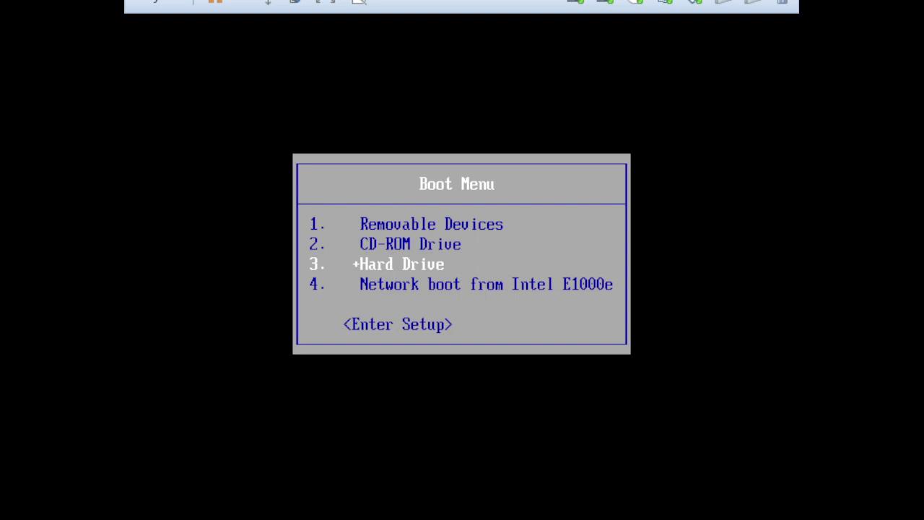
{"action": "key", "text": "Up"}
{"action": "key", "text": "Down"}
{"action": "key", "text": "Down"}
{"action": "key", "text": "Down"}
{"action": "key", "text": "Return"}
Move VMware Virtual SCSI Hard Drive (0:0) up one place under Hard Drive in the boot order and exit saving changes
{"action": "key", "text": "Right"}
{"action": "key", "text": "Right"}
{"action": "key", "text": "Right"}
{"action": "key", "text": "Down"}
{"action": "key", "text": "Down"}
{"action": "key", "text": "Return"}
{"action": "key", "text": "Down"}
{"action": "key", "text": "Down"}
{"action": "key", "text": "Down"}
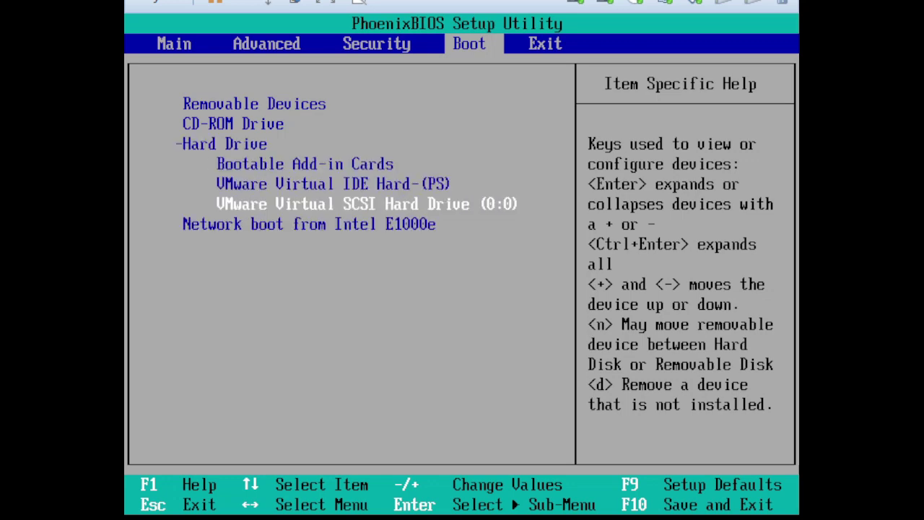
{"action": "key", "text": "plus"}
{"action": "key", "text": "Right"}
{"action": "key", "text": "Return"}
{"action": "key", "text": "Return"}
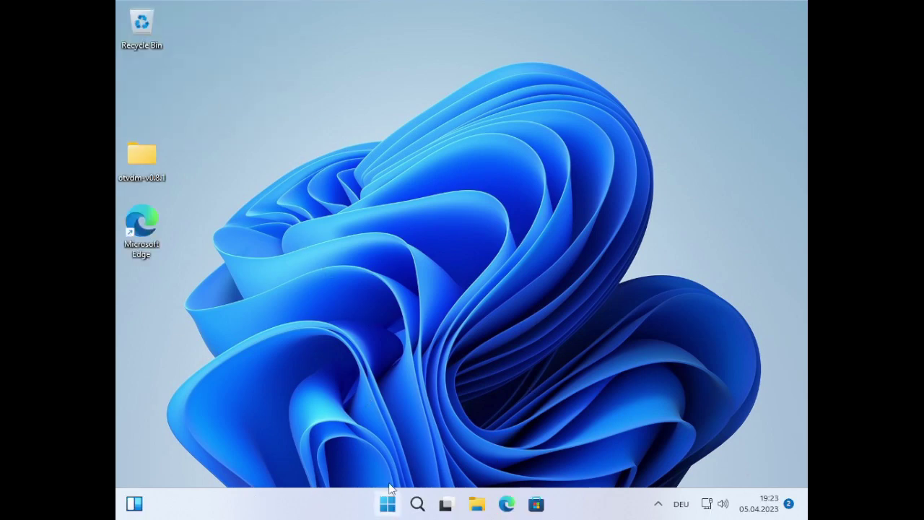
Open Task Manager in Windows 11 and view the Performance page
{"action": "right_click", "coordinate": [388, 503]}
{"action": "left_click", "coordinate": [502, 348]}
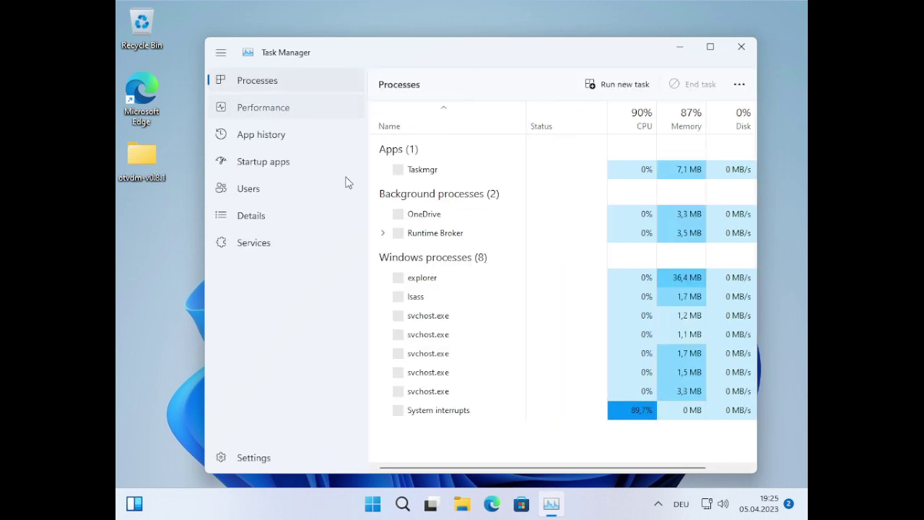
{"action": "left_click_drag", "start_coordinate": [351, 56], "coordinate": [316, 56]}
{"action": "left_click", "coordinate": [227, 107]}
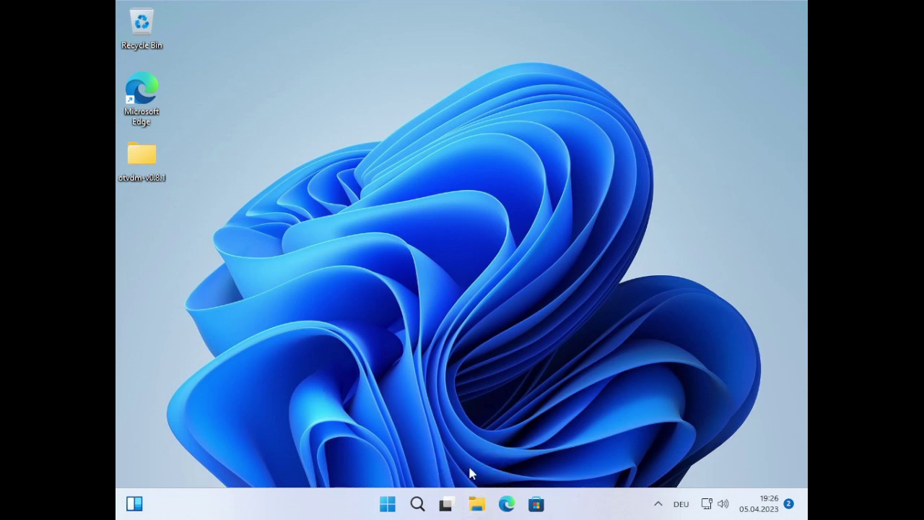
Open the Win98 SE disc in a new File Explorer window, try to run its setup application and close the window
{"action": "key", "text": "super"}
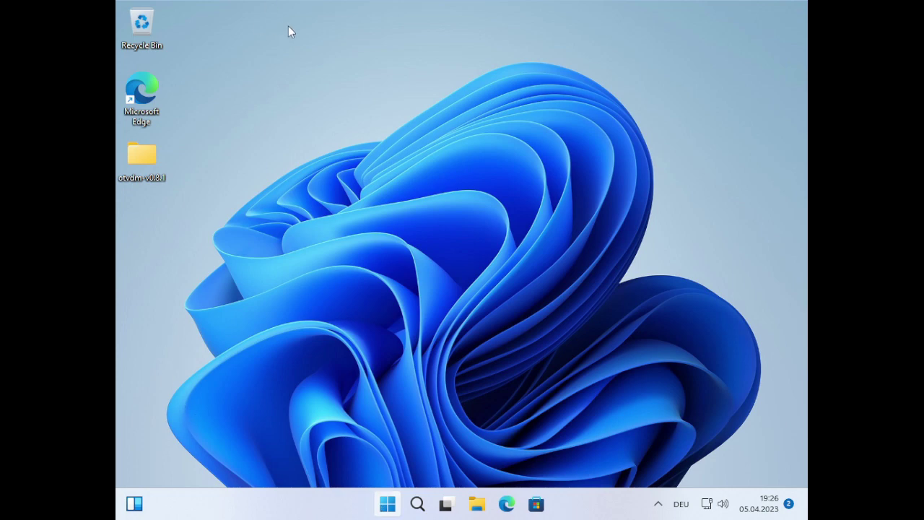
{"action": "key", "text": "super+e"}
{"action": "key", "text": "super+e"}
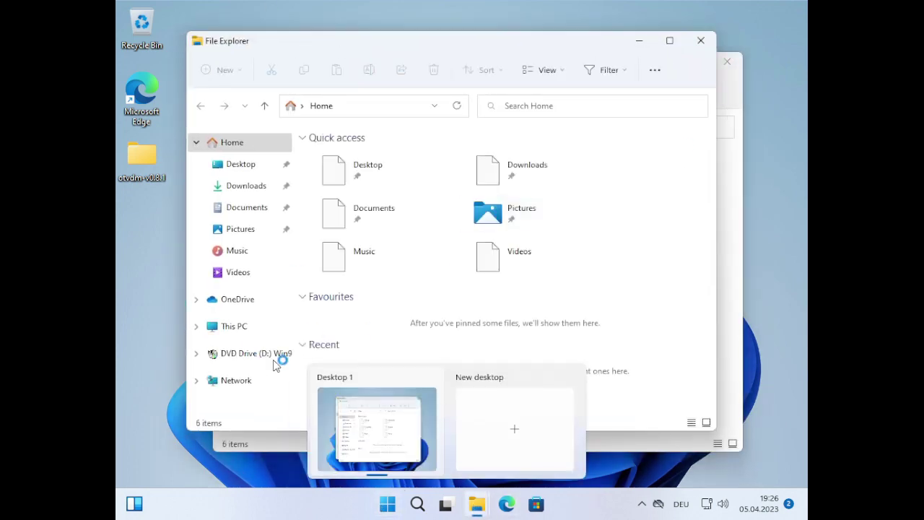
{"action": "left_click", "coordinate": [273, 354]}
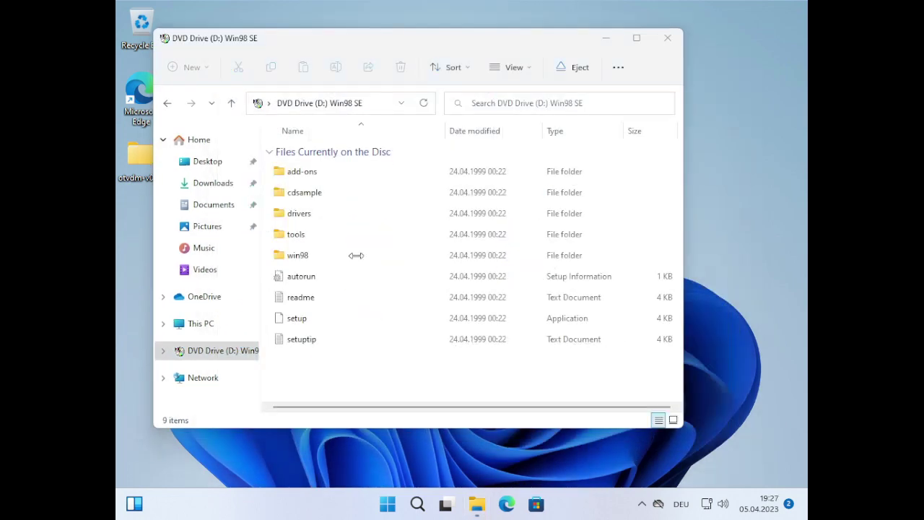
{"action": "left_click", "coordinate": [381, 331]}
{"action": "double_click", "coordinate": [381, 331]}
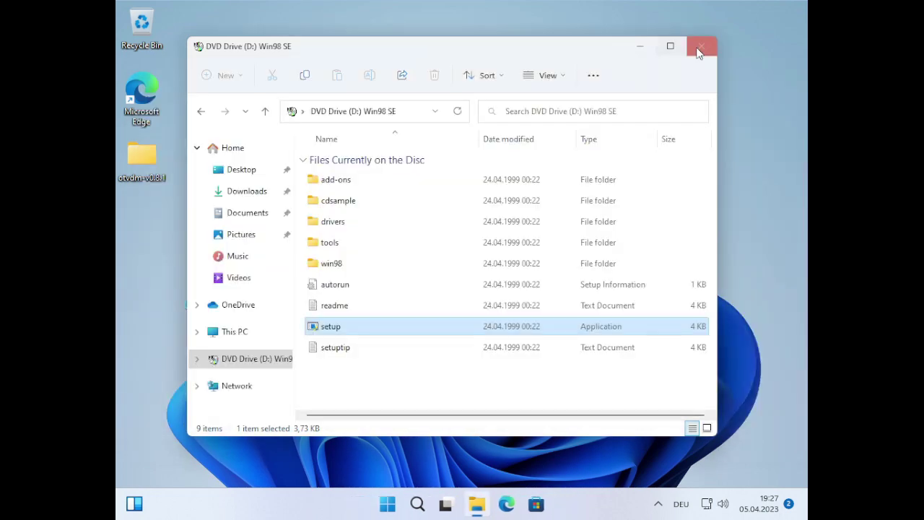
{"action": "left_click", "coordinate": [700, 46]}
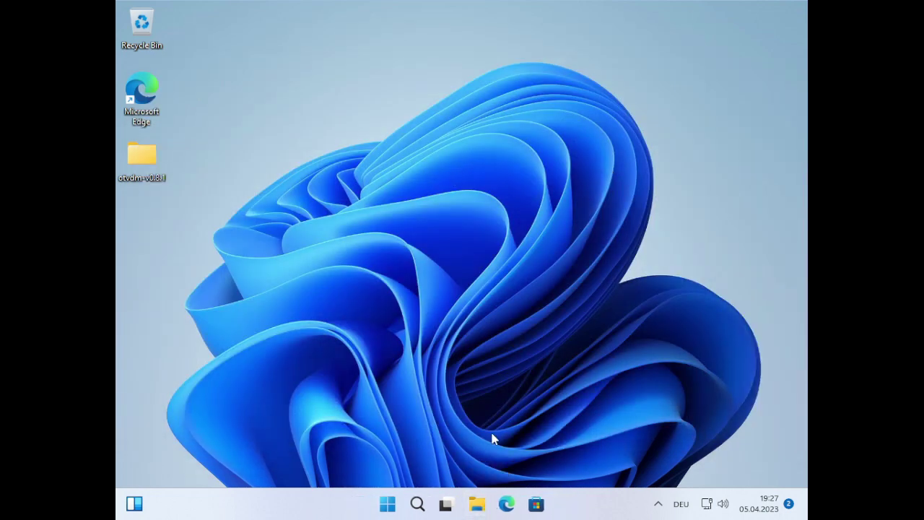
Reopen the Win98 SE disc, try once more to run its setup application through otvdm and dismiss the message
{"action": "key", "text": "super+e"}
{"action": "left_click", "coordinate": [247, 356]}
{"action": "double_click", "coordinate": [404, 328]}
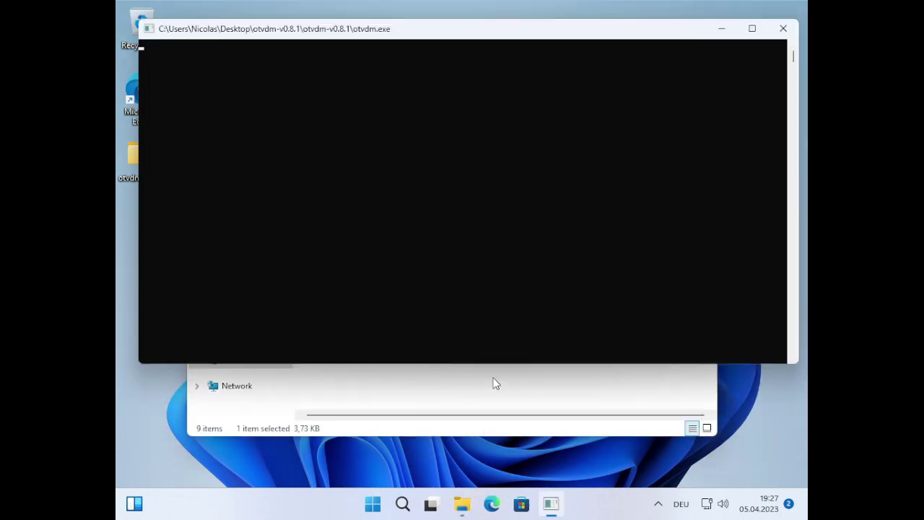
{"action": "left_click", "coordinate": [573, 301]}
{"action": "key", "text": "super"}
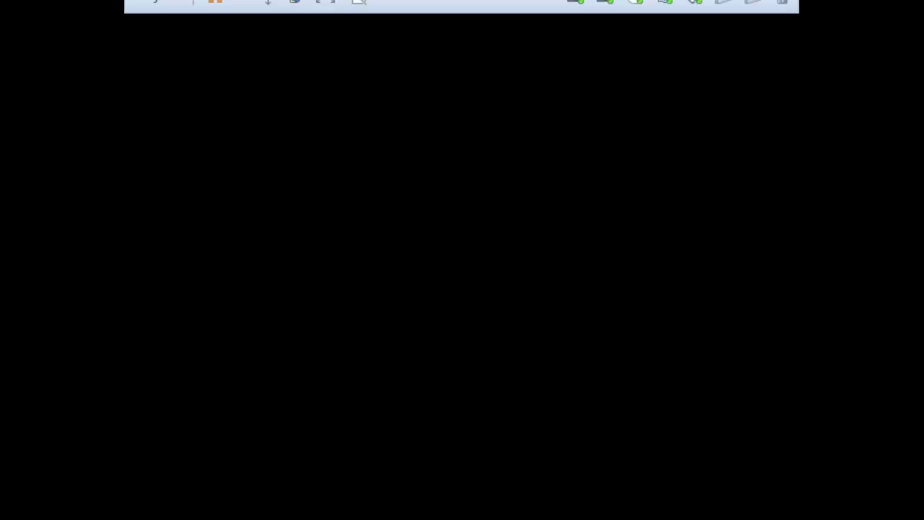
Expand Hard Drive in the BIOS boot order, go to its last listed drive and exit saving changes
{"action": "key", "text": "Right"}
{"action": "key", "text": "Right"}
{"action": "key", "text": "Right"}
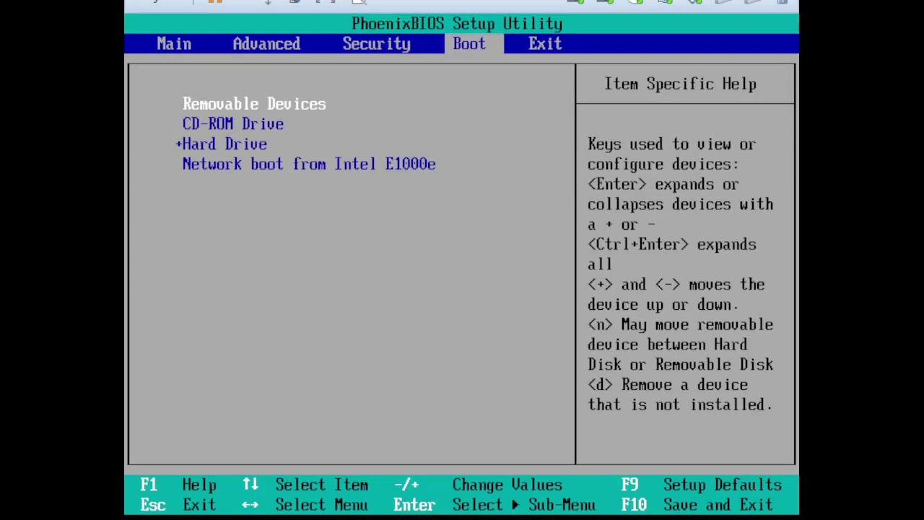
{"action": "key", "text": "Down"}
{"action": "key", "text": "Down"}
{"action": "key", "text": "Return"}
{"action": "key", "text": "Down"}
{"action": "key", "text": "Down"}
{"action": "key", "text": "Down"}
{"action": "key", "text": "Right"}
{"action": "key", "text": "Return"}
{"action": "key", "text": "Return"}
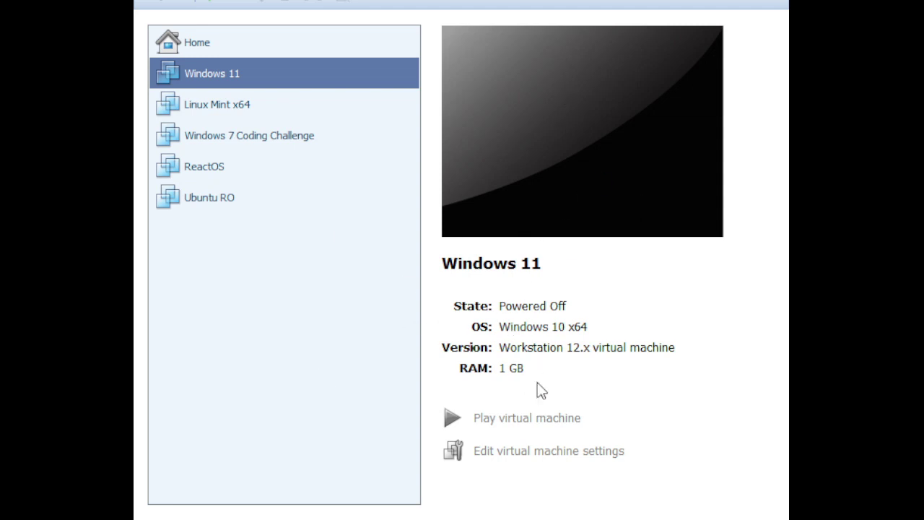
Start the powered-off Windows 11 virtual machine to run MS-DOS 6.22 Setup
{"action": "left_click", "coordinate": [527, 417]}
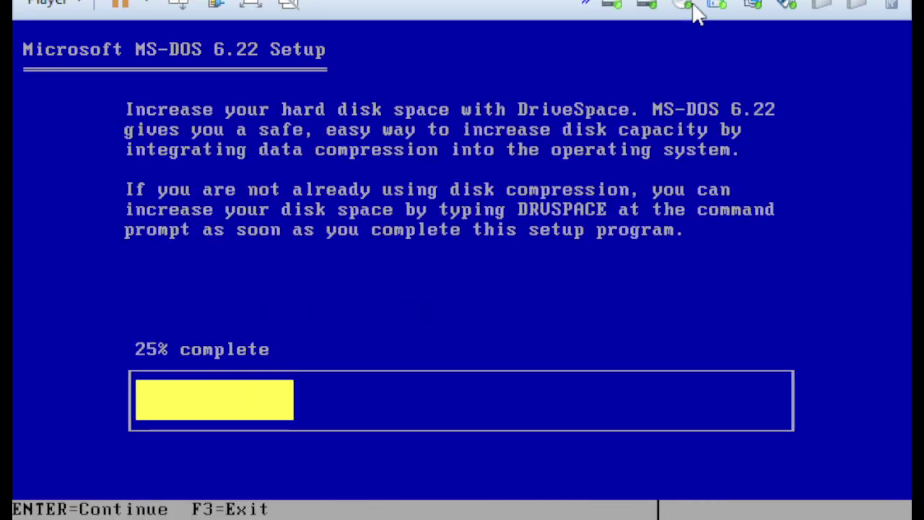
Continue MS-DOS 6.22 Setup past the Setup Disk #3 request and complete it with a restart
{"action": "key", "text": "Return"}
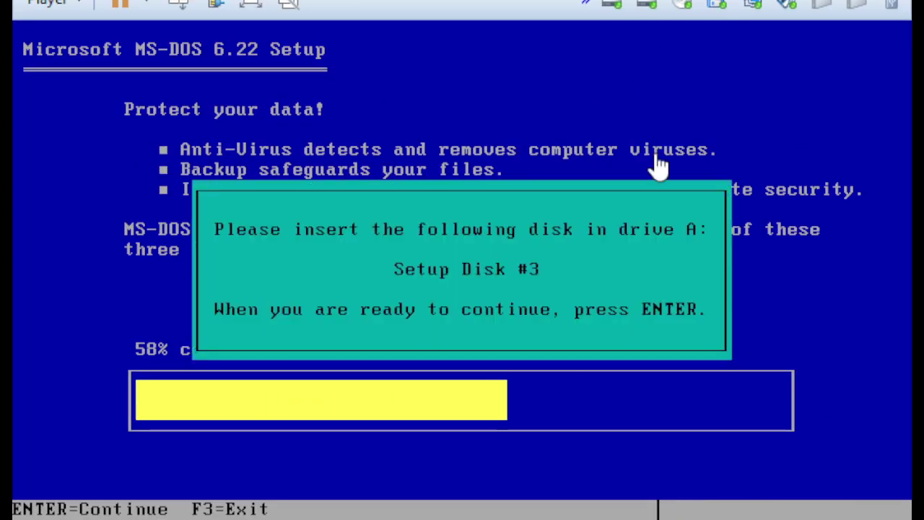
{"action": "key", "text": "Return"}
{"action": "key", "text": "Return"}
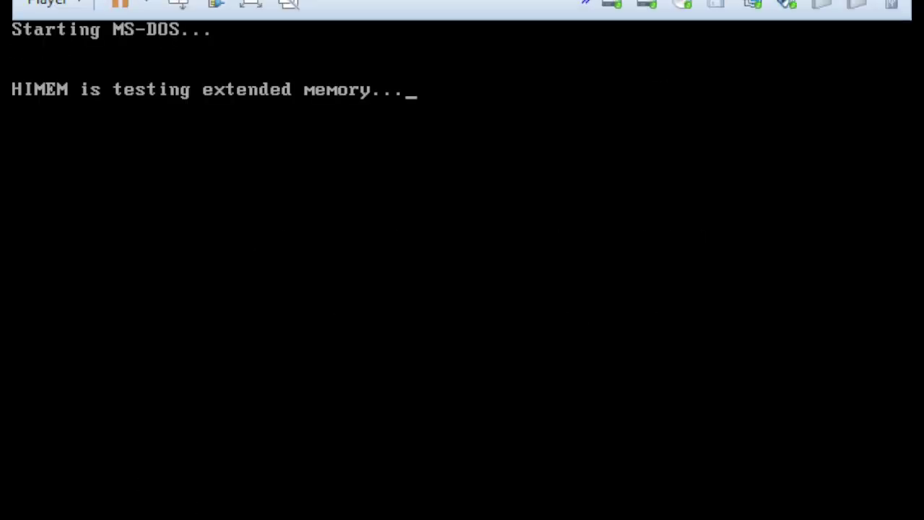
Switch to the D: drive at the DOS prompt, list its contents and run setup.exe
{"action": "type", "text": "d:"}
{"action": "key", "text": "Return"}
{"action": "type", "text": "dir"}
{"action": "key", "text": "Return"}
{"action": "type", "text": "setup.exe"}
{"action": "key", "text": "Return"}
{"action": "key", "text": "Return"}
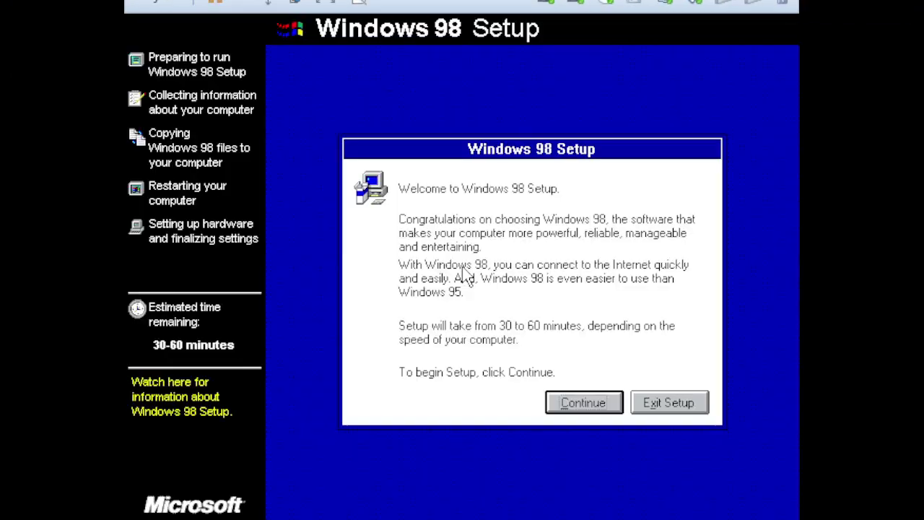
Begin Windows 98 Setup, accept C:\WINDOWS as the install directory and choose the Typical setup
{"action": "left_click", "coordinate": [578, 399]}
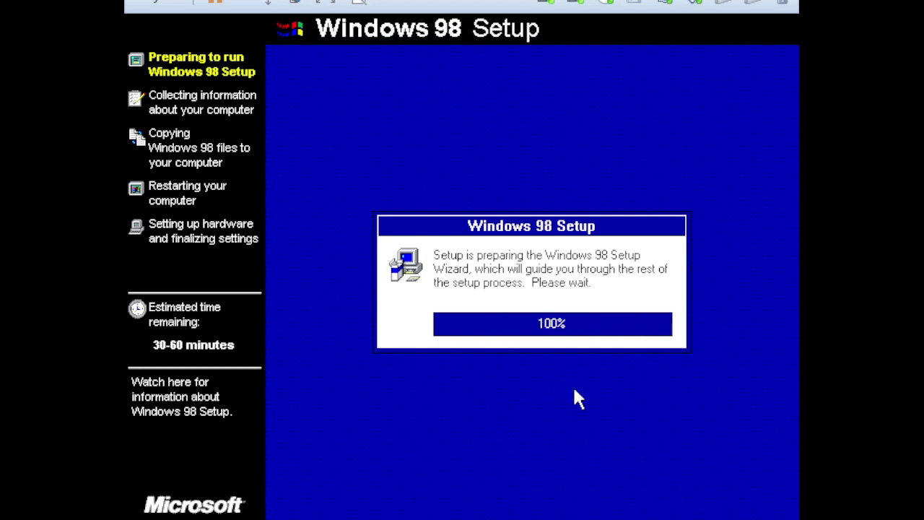
{"action": "left_click", "coordinate": [542, 365]}
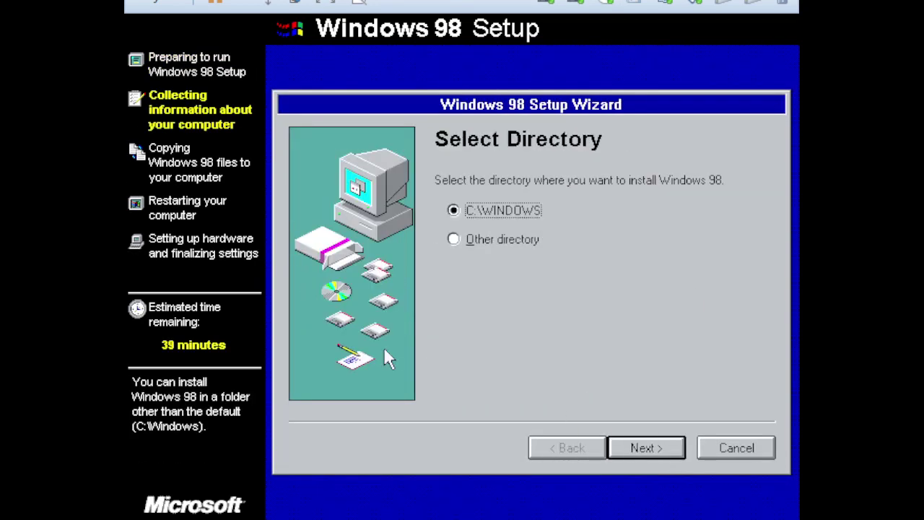
{"action": "key", "text": "Return"}
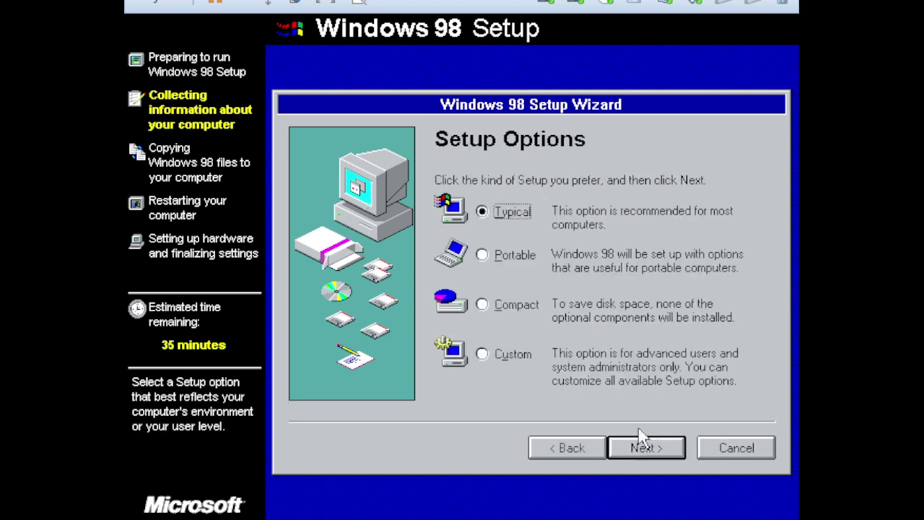
{"action": "left_click", "coordinate": [642, 447]}
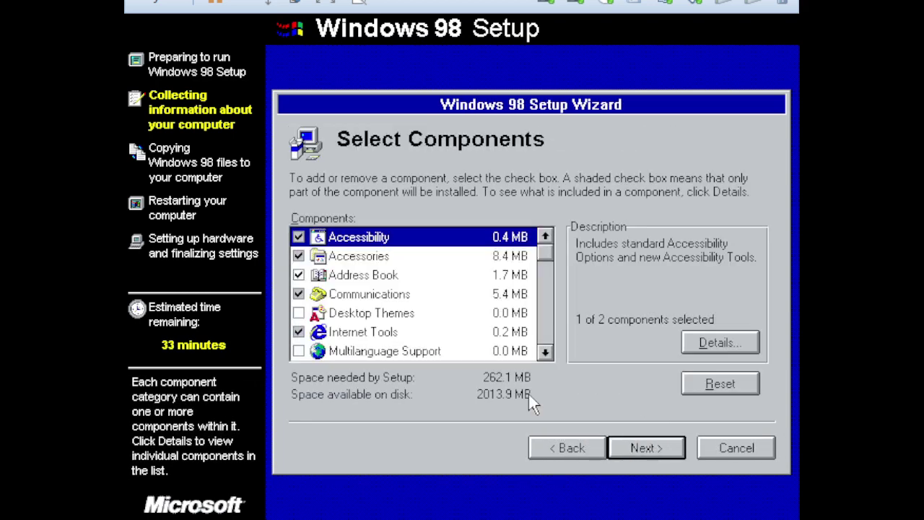
Add Multilanguage Support to the Windows 98 components and accept the selection
{"action": "left_click", "coordinate": [495, 350]}
{"action": "scroll", "coordinate": [469, 361], "scroll_direction": "down", "scroll_amount": 2}
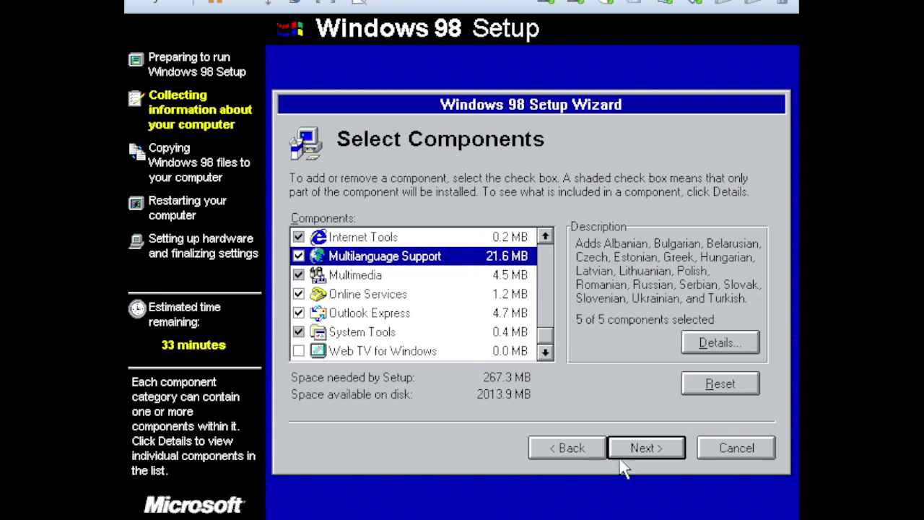
{"action": "left_click", "coordinate": [635, 449]}
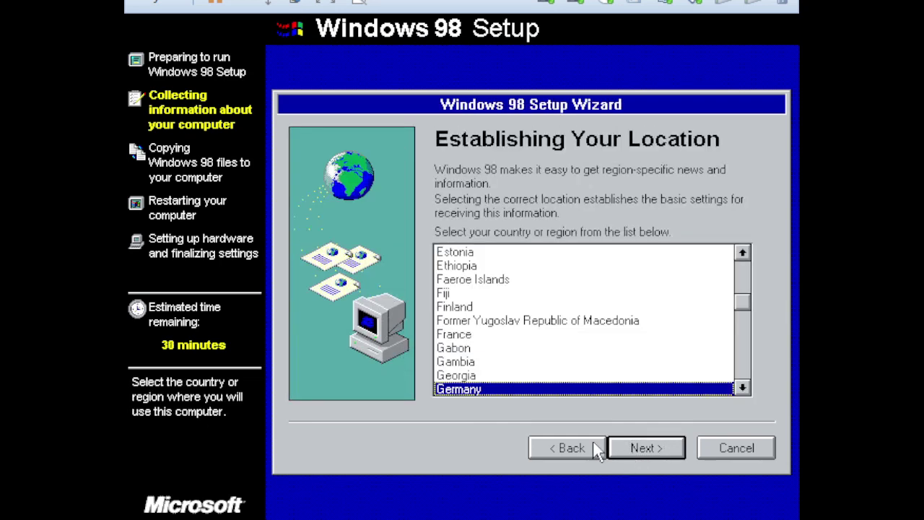
Accept Germany as the location and run the Windows 98 file copying through to the computer restart
{"action": "left_click", "coordinate": [614, 449]}
{"action": "left_click", "coordinate": [614, 448]}
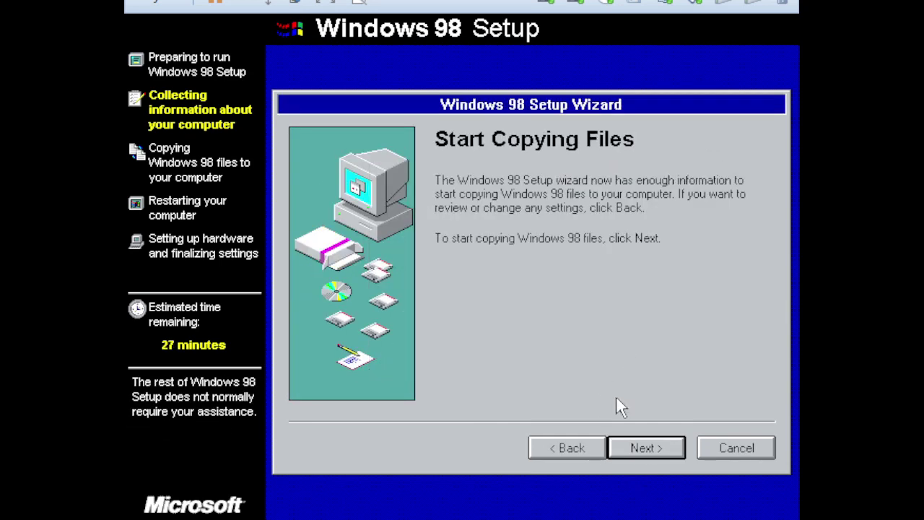
{"action": "left_click", "coordinate": [615, 447]}
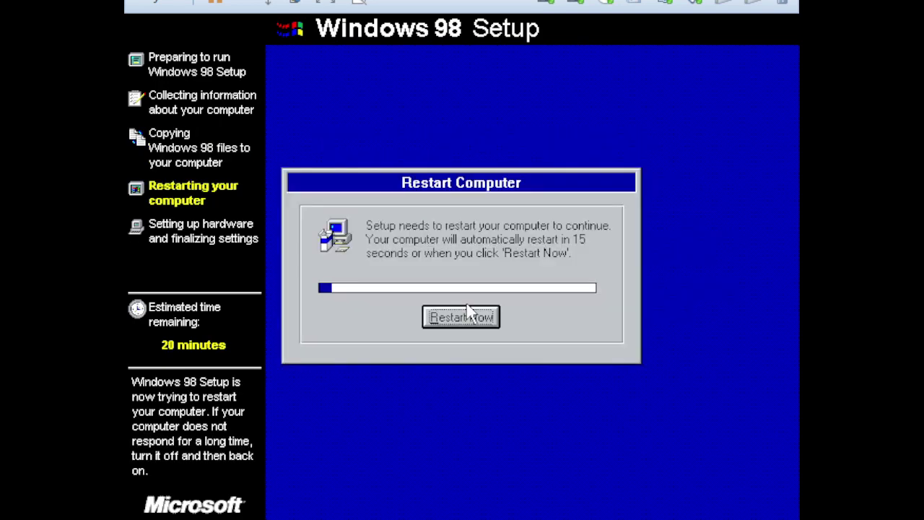
{"action": "left_click", "coordinate": [466, 313]}
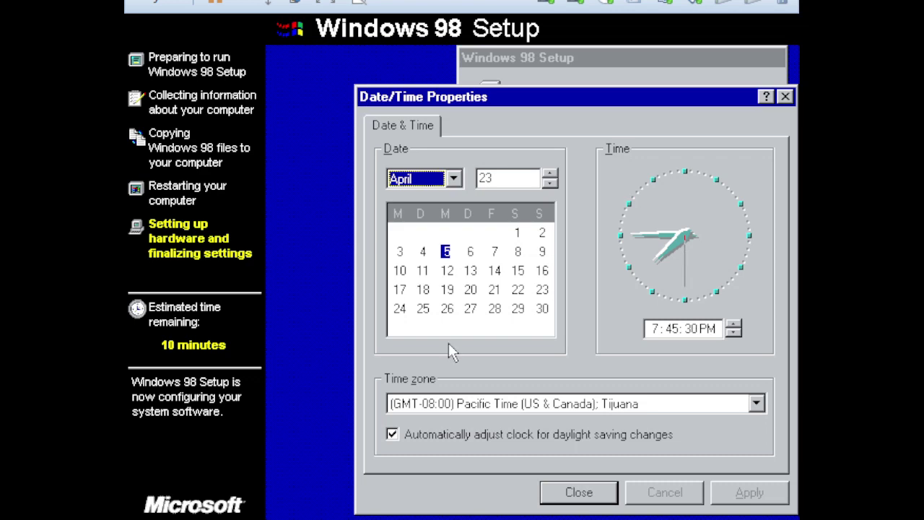
Set the time zone to (GMT+01:00) Amsterdam, Berlin, Bern, Rome, Stockholm, Vienna and close the date and time properties
{"action": "left_click", "coordinate": [756, 404]}
{"action": "left_click", "coordinate": [505, 285]}
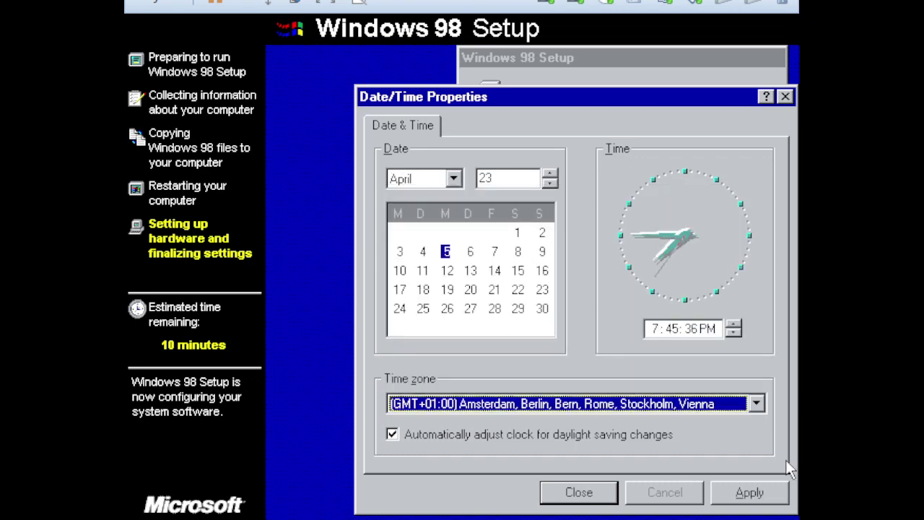
{"action": "left_click", "coordinate": [579, 492]}
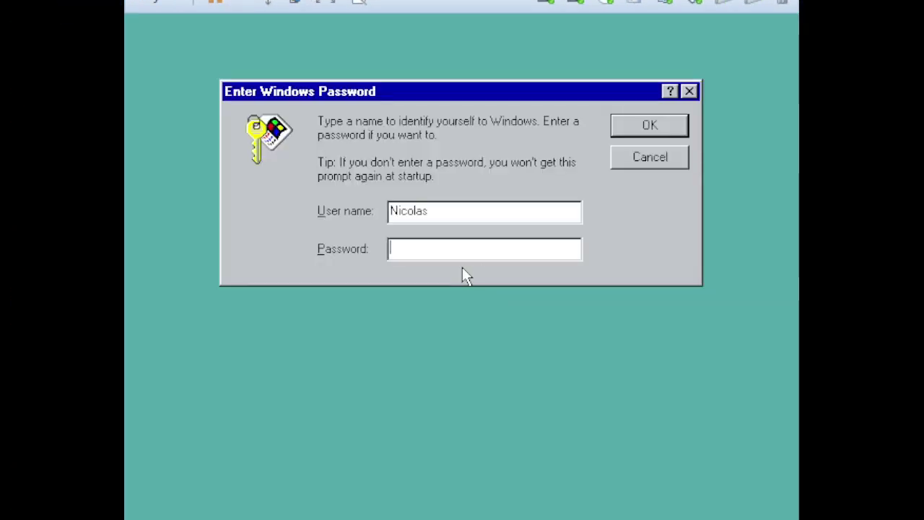
Log on to Windows 98 with a blank password and close the Welcome window
{"action": "key", "text": "Return"}
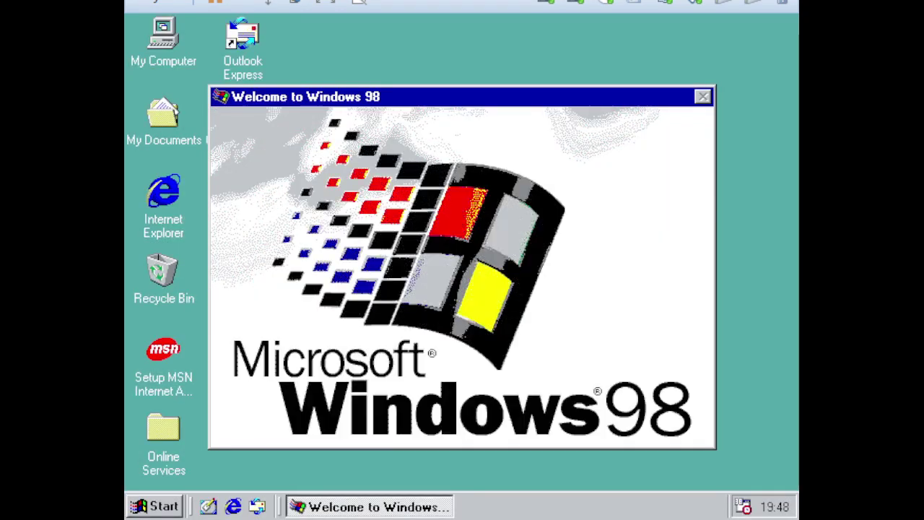
{"action": "left_click", "coordinate": [664, 428]}
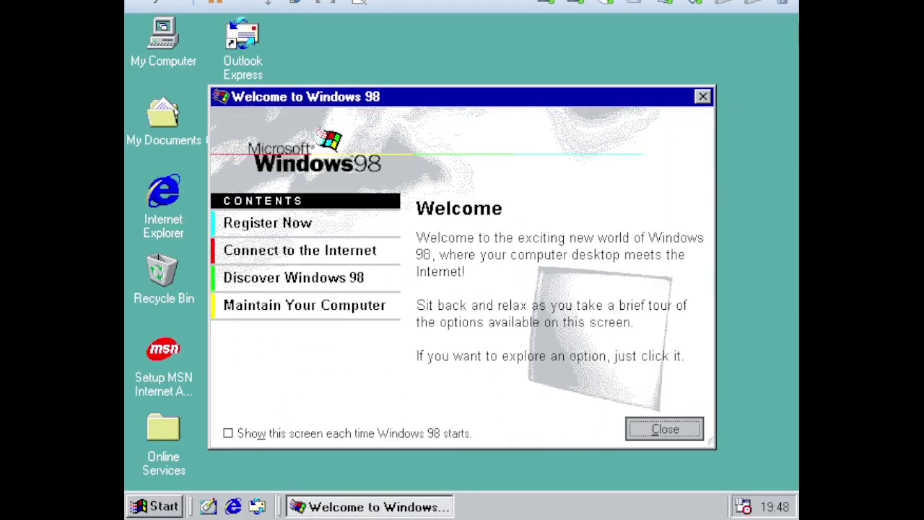
Install VMware Tools with the Typisch installation type and finish the wizard
{"action": "left_click", "coordinate": [155, 506]}
{"action": "left_click", "coordinate": [241, 112]}
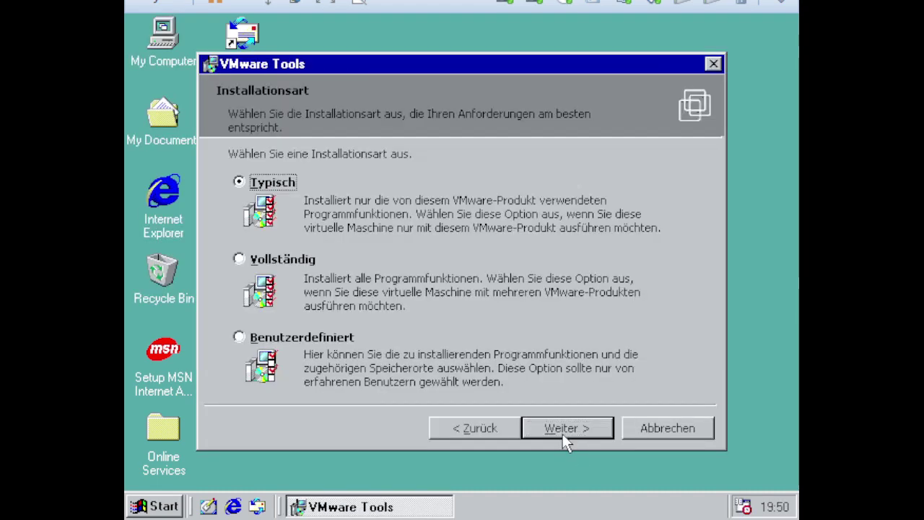
{"action": "left_click", "coordinate": [564, 433]}
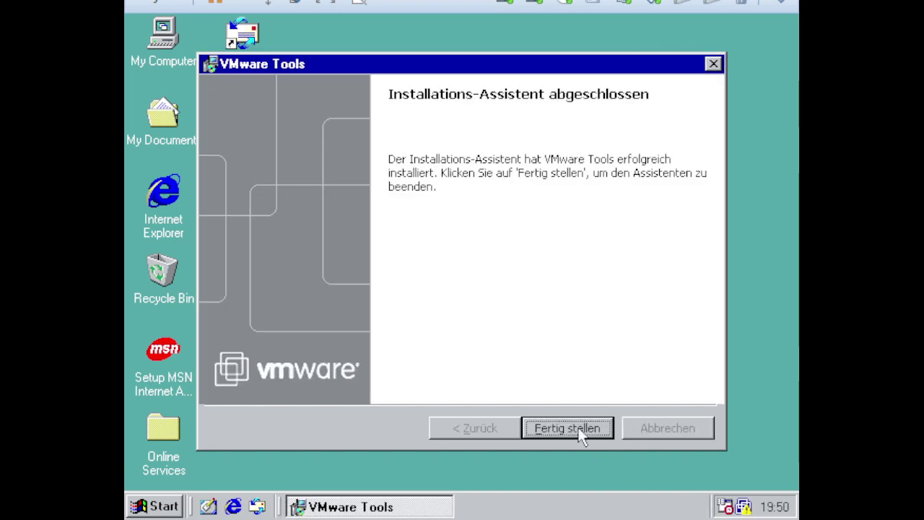
{"action": "left_click", "coordinate": [581, 433]}
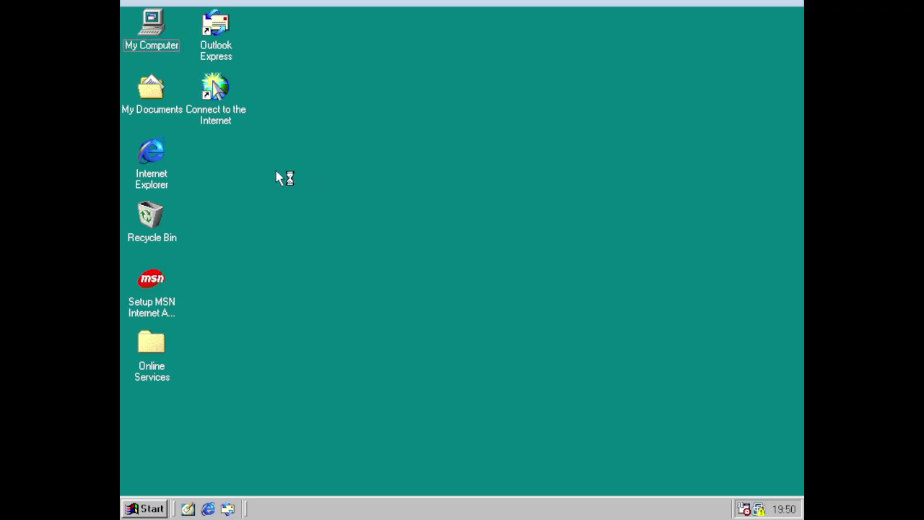
Examine the Accessories programs and the Windows 98 (D:) drive in My Computer
{"action": "key", "text": "super"}
{"action": "mouse_move", "coordinate": [255, 266]}
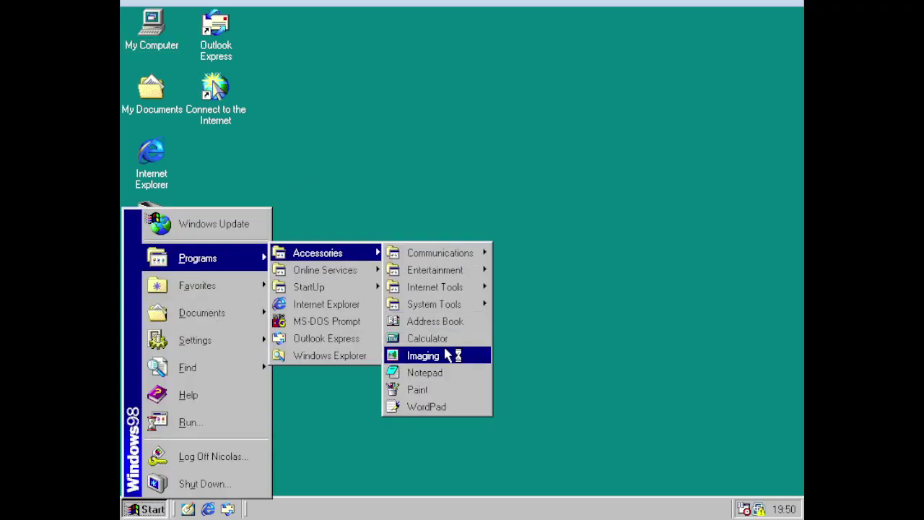
{"action": "key", "text": "super"}
{"action": "double_click", "coordinate": [153, 48]}
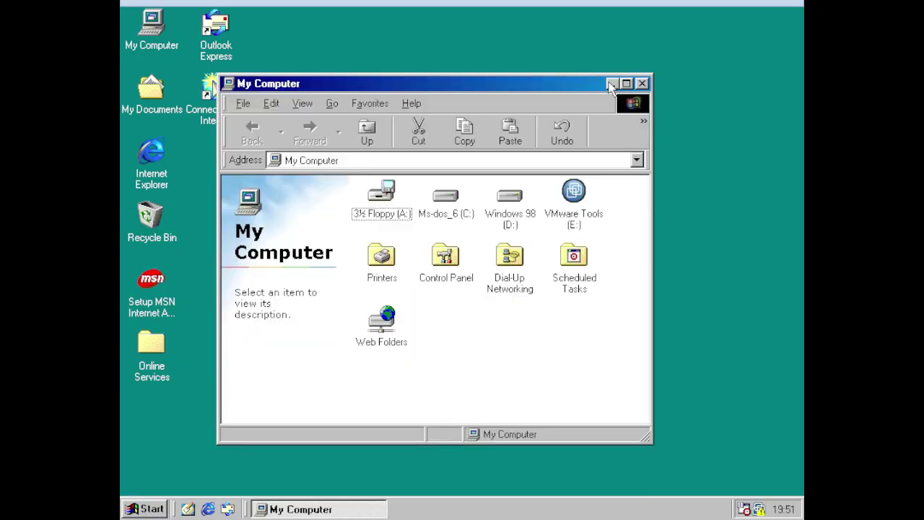
{"action": "double_click", "coordinate": [489, 222]}
{"action": "key", "text": "BackSpace"}
{"action": "key", "text": "alt+F4"}
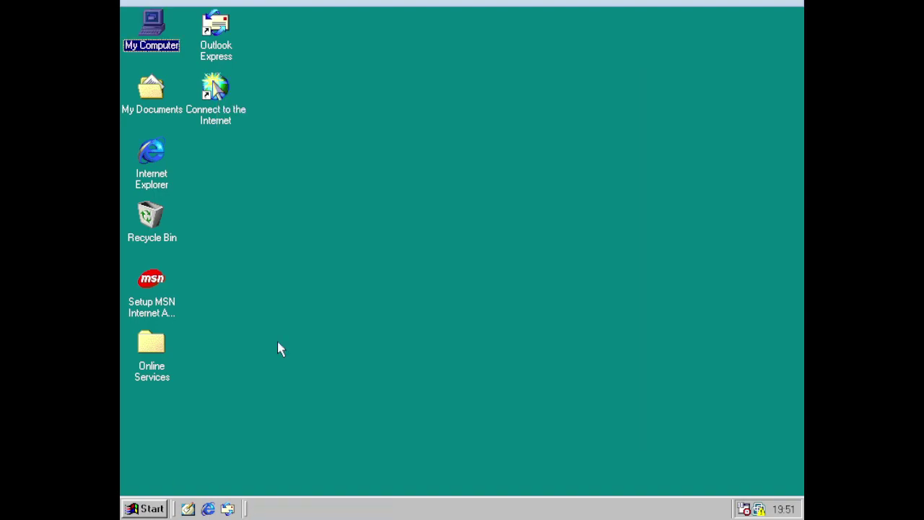
Restart the computer from Windows 98
{"action": "key", "text": "alt+F4"}
{"action": "key", "text": "r"}
{"action": "key", "text": "Return"}
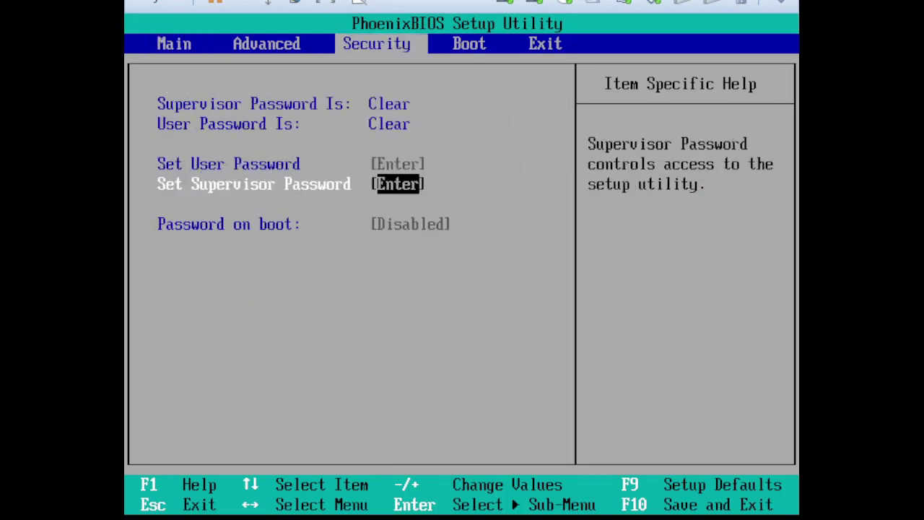
Go to the hard drive boot order in the BIOS setup and exit saving changes
{"action": "key", "text": "Right"}
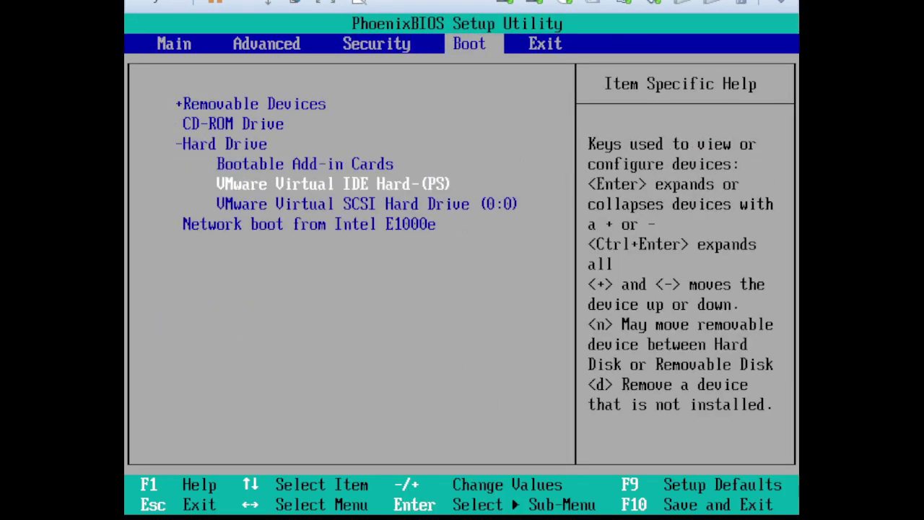
{"action": "key", "text": "F10"}
{"action": "key", "text": "Return"}
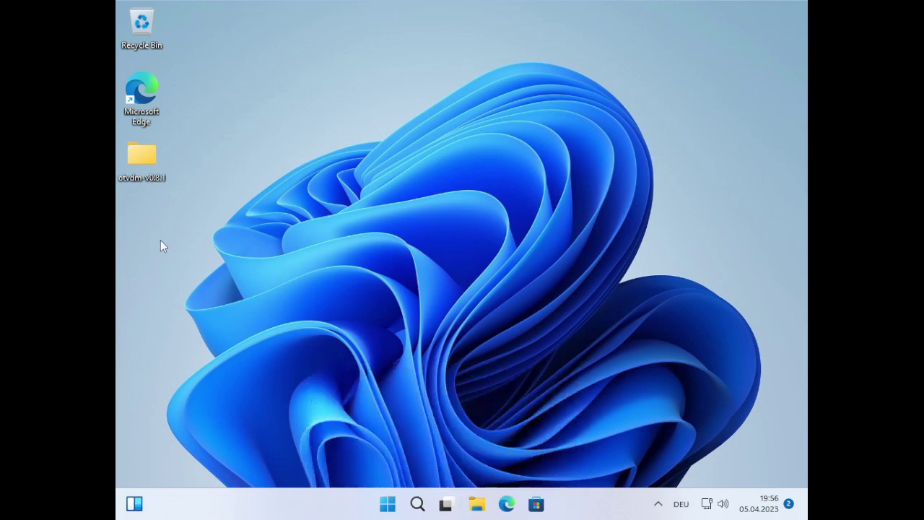
Show the extended context menu of the Windows 11 desktop
{"action": "right_click", "coordinate": [236, 215]}
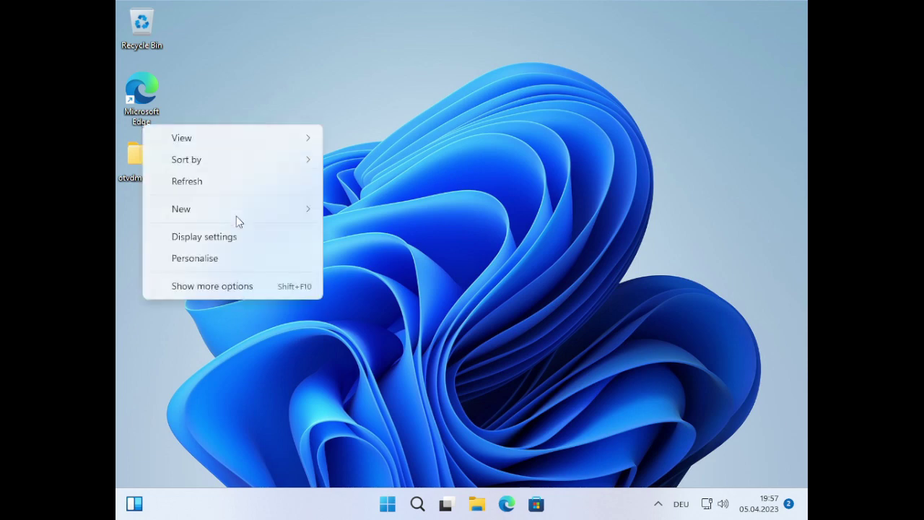
{"action": "left_click", "coordinate": [218, 286]}
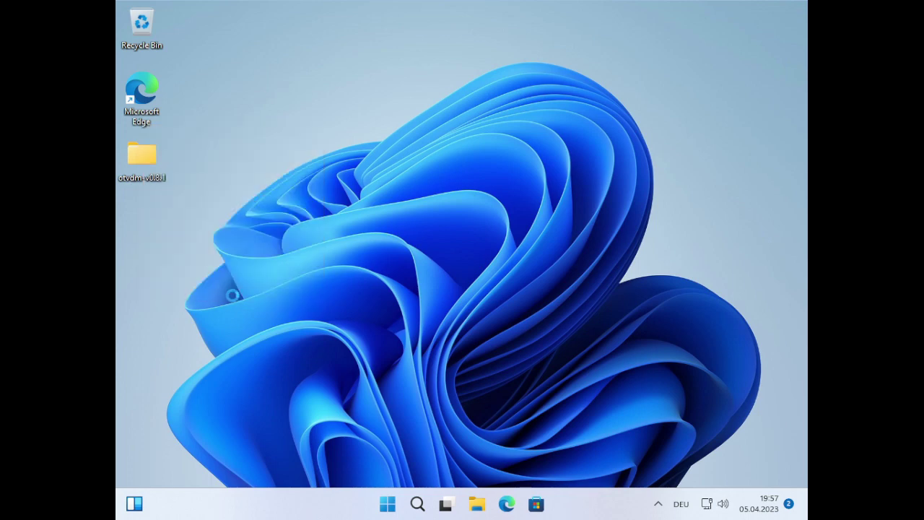
{"action": "left_click", "coordinate": [151, 412]}
Launch BOOTICEx64 with administrator approval and open the system BCD store for editing
{"action": "right_click", "coordinate": [319, 302]}
{"action": "left_click", "coordinate": [332, 288]}
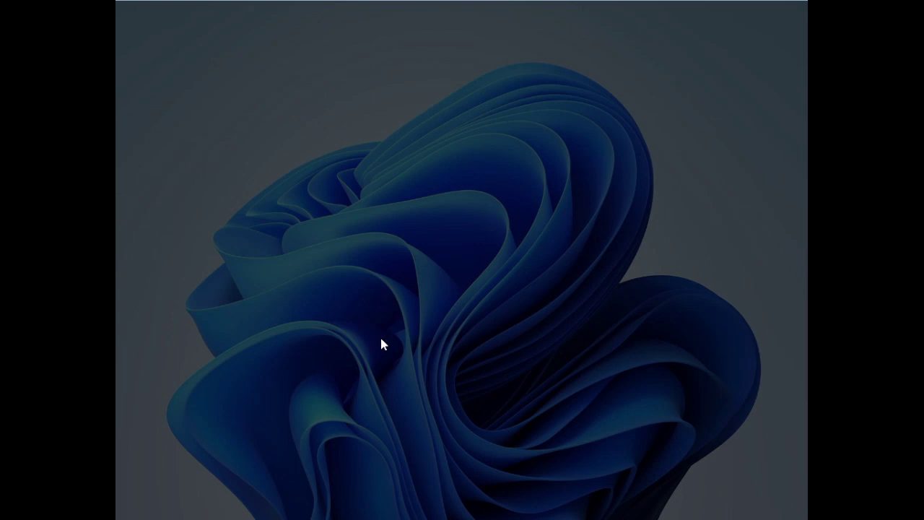
{"action": "key", "text": "Return"}
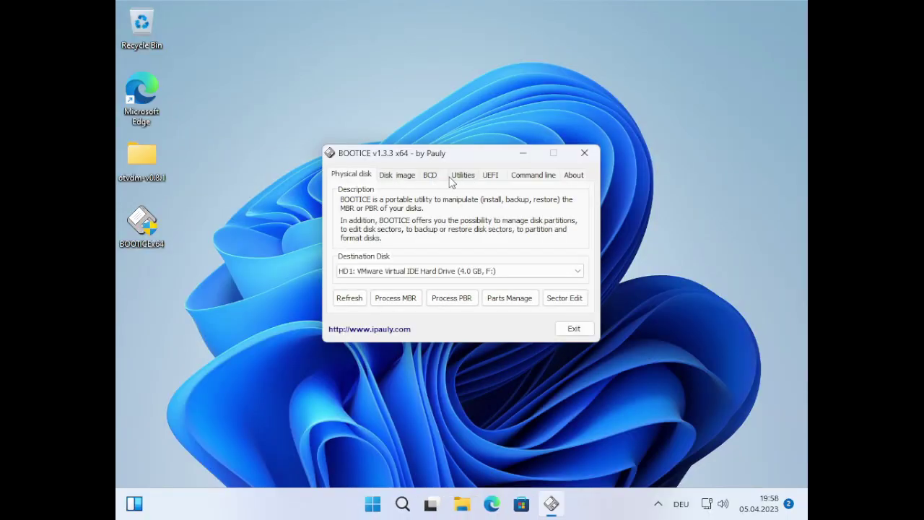
{"action": "left_click", "coordinate": [431, 175]}
{"action": "left_click", "coordinate": [550, 293]}
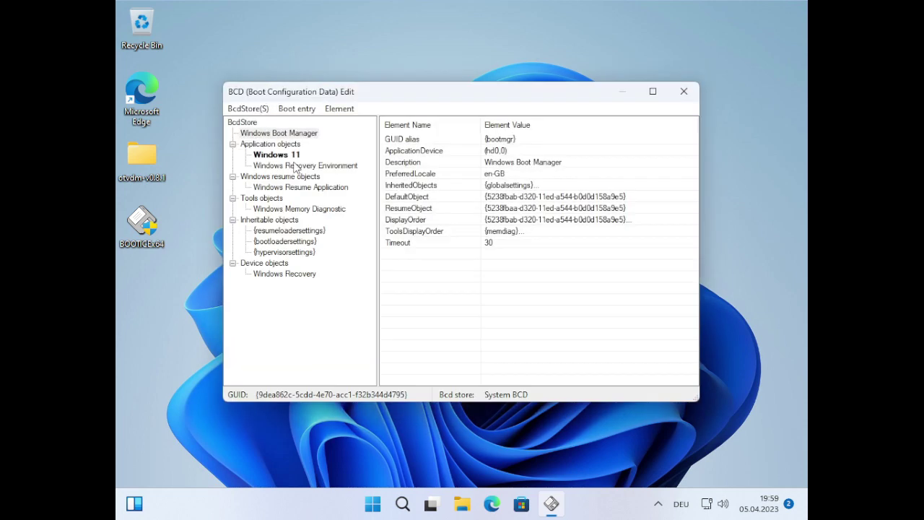
Examine the boot entry types that can be added to the application objects in the BCD editor
{"action": "left_click", "coordinate": [292, 154]}
{"action": "left_click", "coordinate": [292, 144]}
{"action": "left_click", "coordinate": [296, 109]}
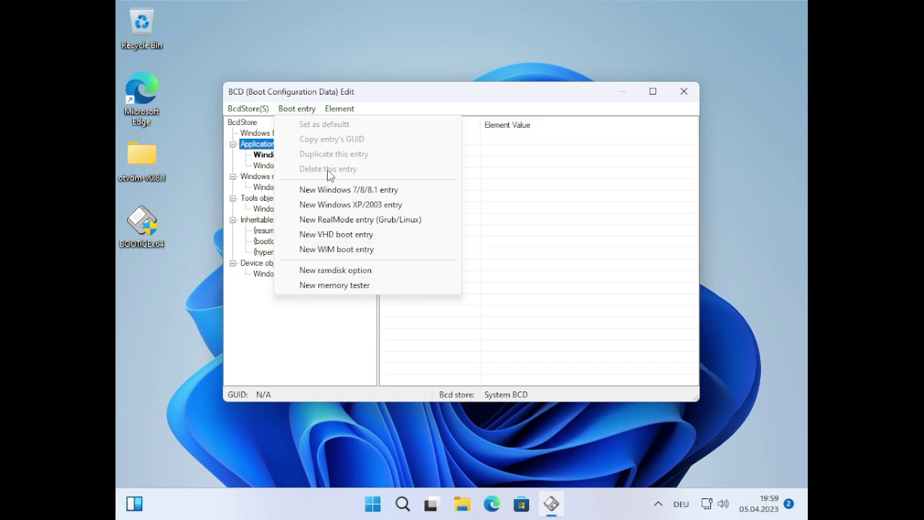
{"action": "left_click", "coordinate": [276, 147]}
{"action": "right_click", "coordinate": [276, 147]}
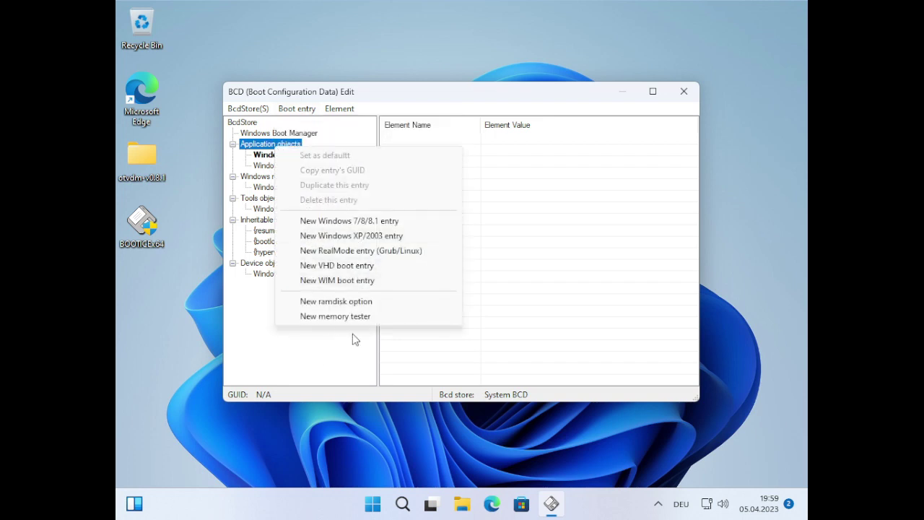
{"action": "left_click", "coordinate": [355, 339]}
{"action": "left_click_drag", "start_coordinate": [597, 99], "coordinate": [632, 85]}
{"action": "left_click", "coordinate": [331, 94]}
{"action": "left_click", "coordinate": [361, 258]}
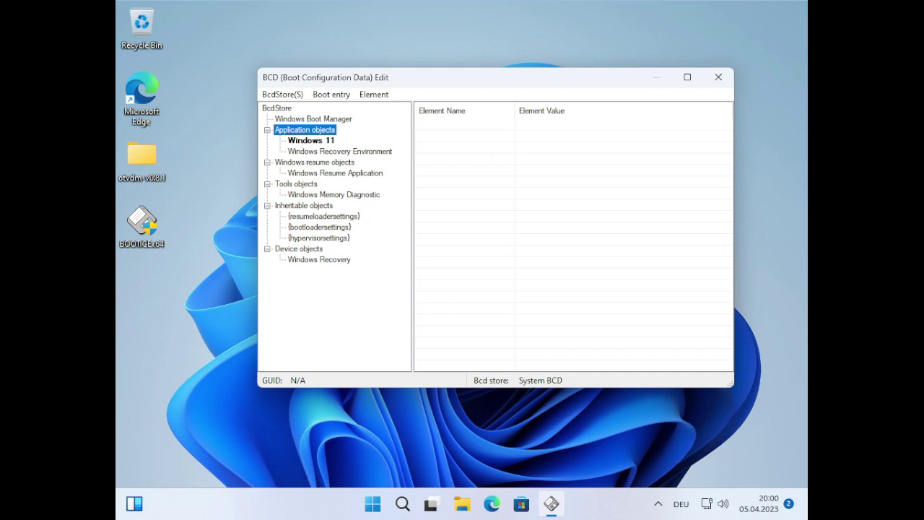
Close the BCD editor, then view BOOTICE's command line reference and its list of destination disks
{"action": "left_click", "coordinate": [718, 77]}
{"action": "left_click", "coordinate": [527, 177]}
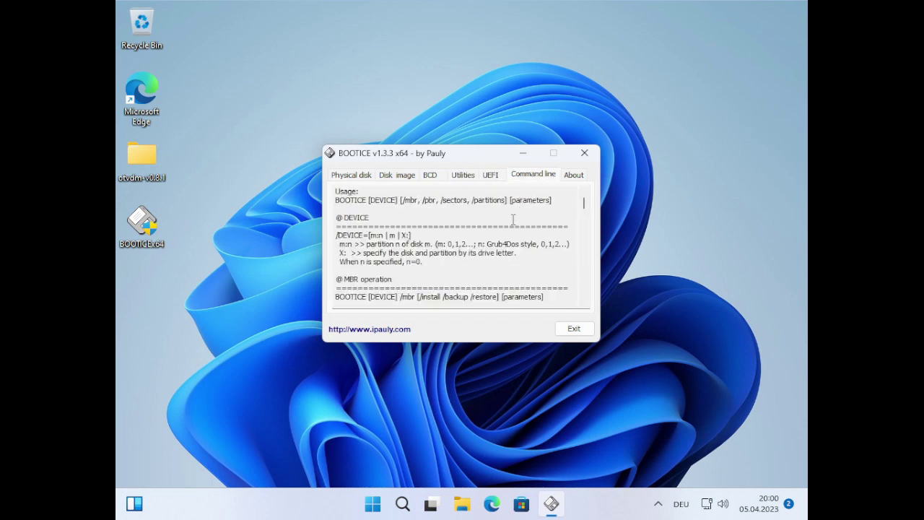
{"action": "left_click", "coordinate": [351, 174]}
{"action": "left_click", "coordinate": [578, 271]}
{"action": "left_click", "coordinate": [462, 289]}
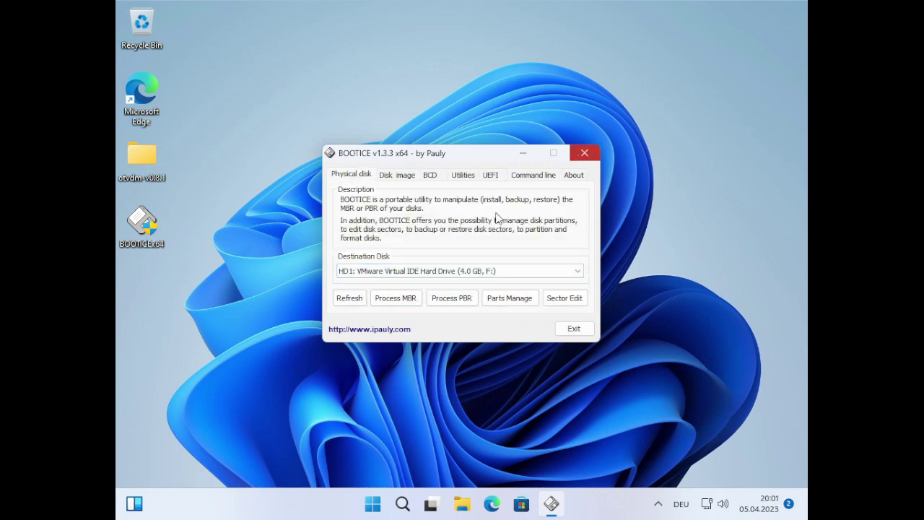
Close BOOTICE and install EasyBCD 2.4 using its setup file on the desktop
{"action": "left_click", "coordinate": [583, 152]}
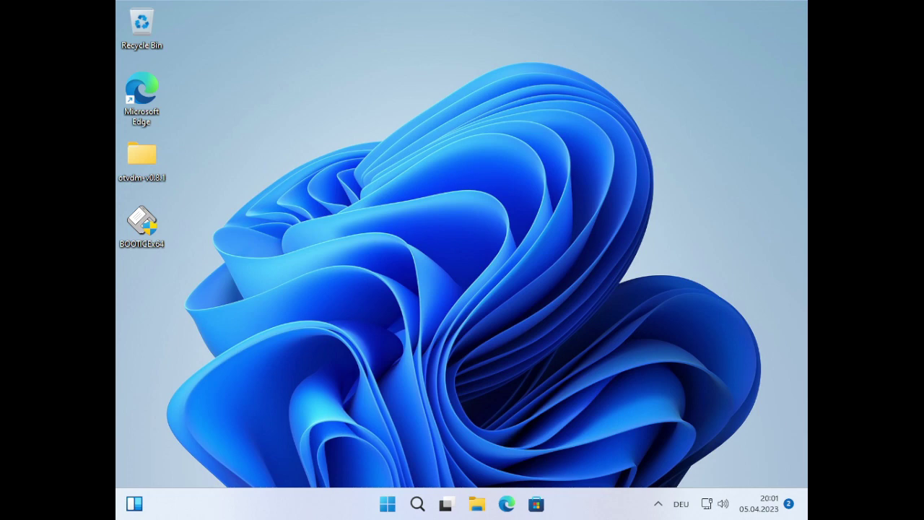
{"action": "right_click", "coordinate": [275, 270]}
{"action": "left_click", "coordinate": [293, 280]}
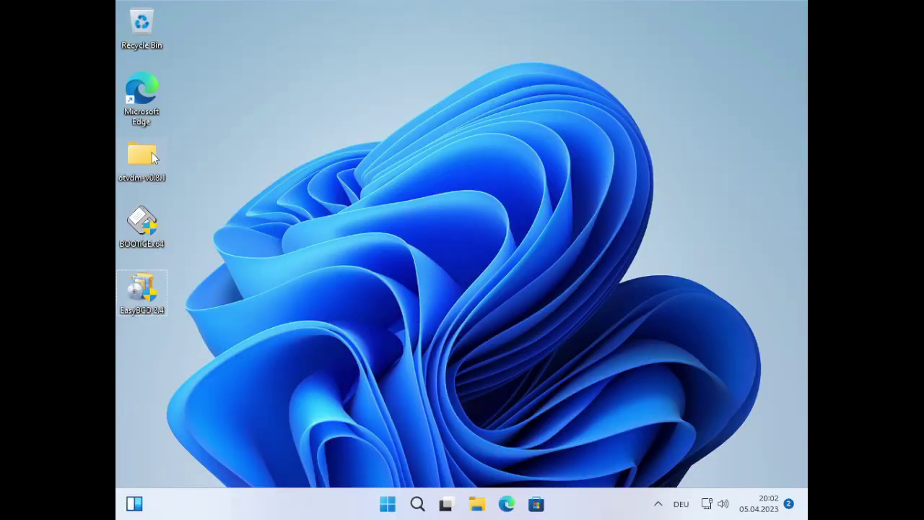
{"action": "left_click", "coordinate": [527, 356]}
{"action": "left_click", "coordinate": [522, 356]}
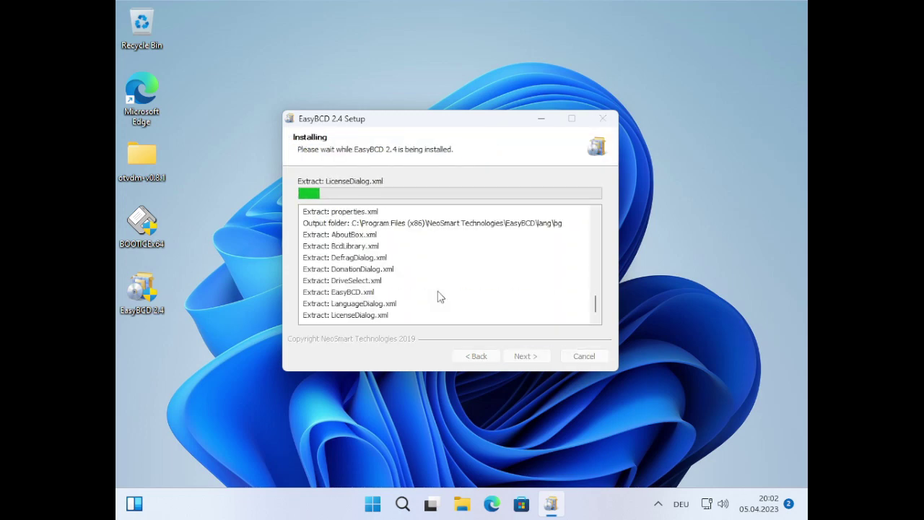
{"action": "left_click", "coordinate": [533, 357]}
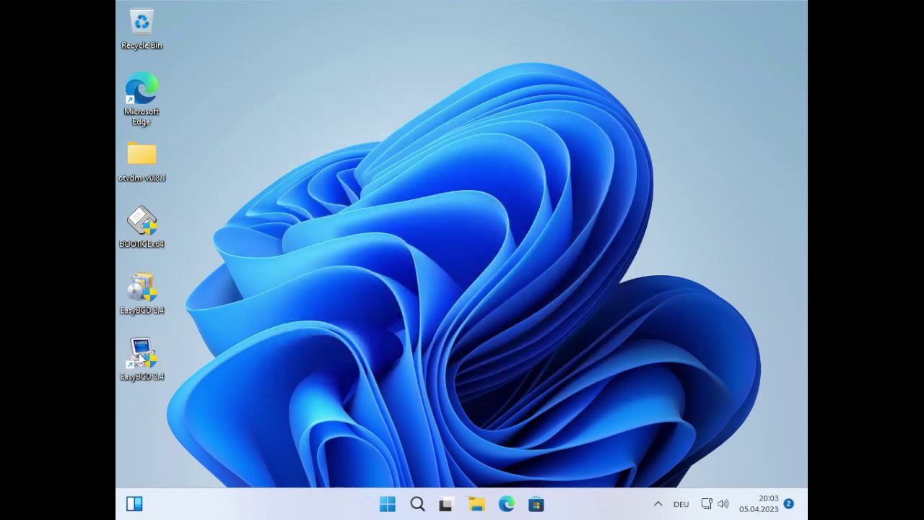
Open Task Manager to check the running EasyBCD process, then minimise it
{"action": "left_click", "coordinate": [388, 503]}
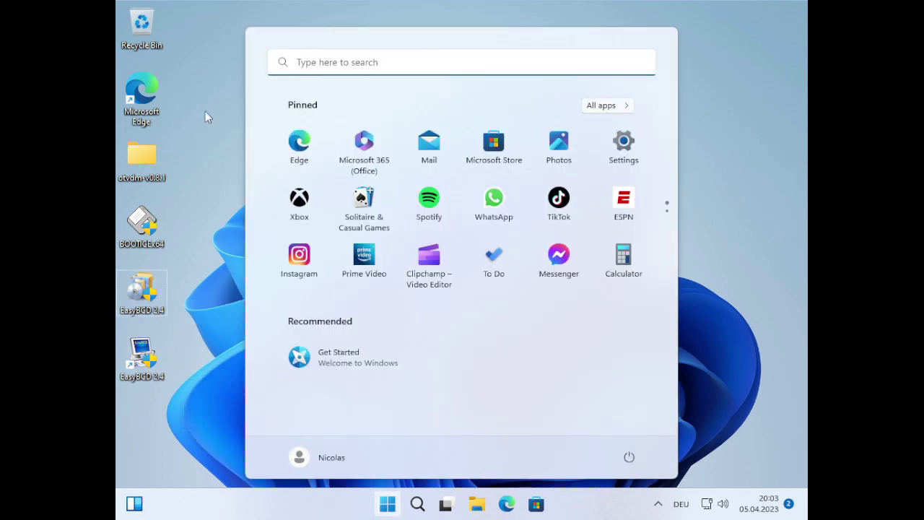
{"action": "left_click", "coordinate": [380, 509]}
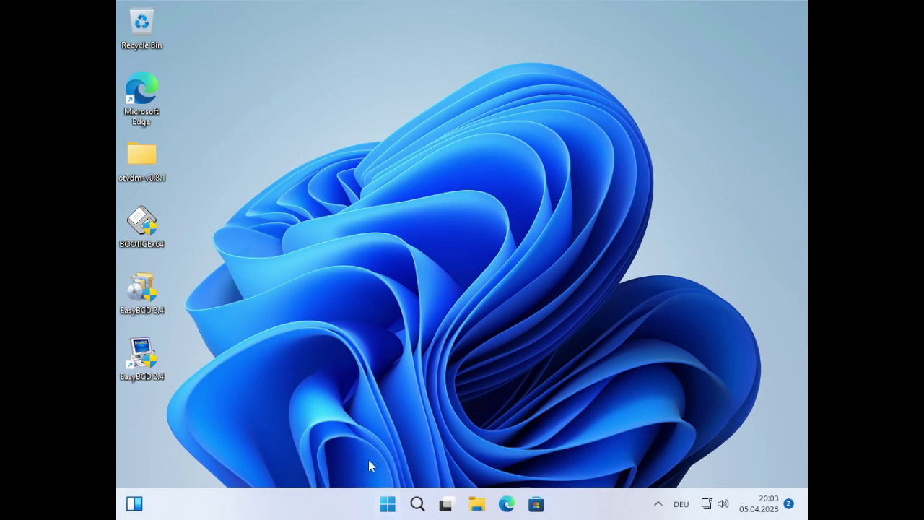
{"action": "key", "text": "super+x"}
{"action": "left_click", "coordinate": [393, 433]}
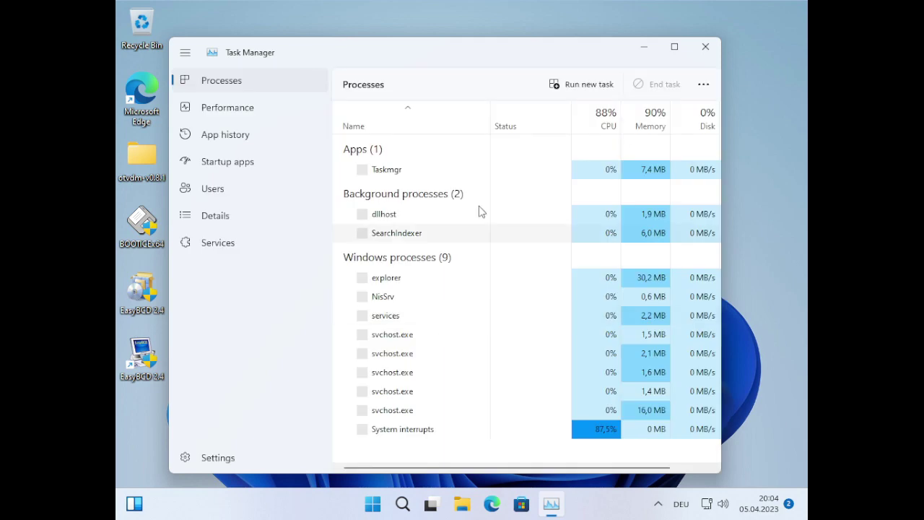
{"action": "left_click_drag", "start_coordinate": [483, 52], "coordinate": [550, 37]}
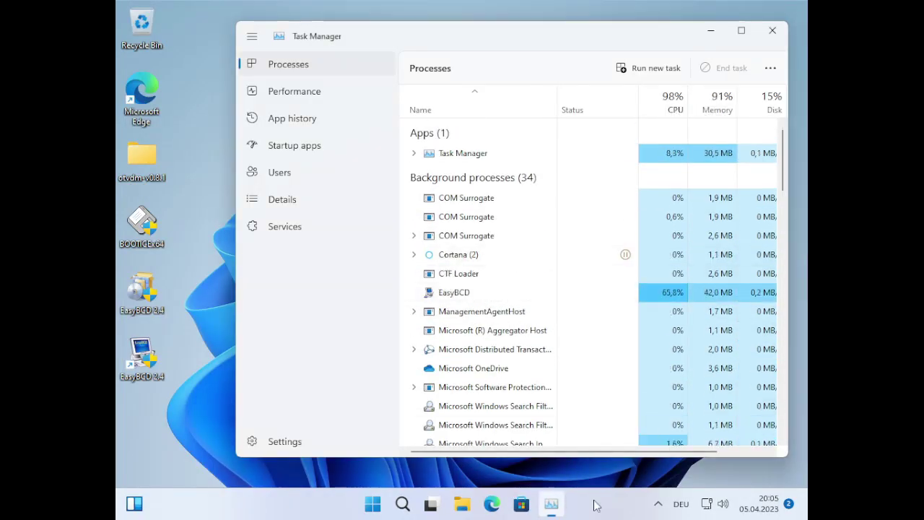
{"action": "left_click", "coordinate": [550, 503]}
{"action": "left_click", "coordinate": [351, 292]}
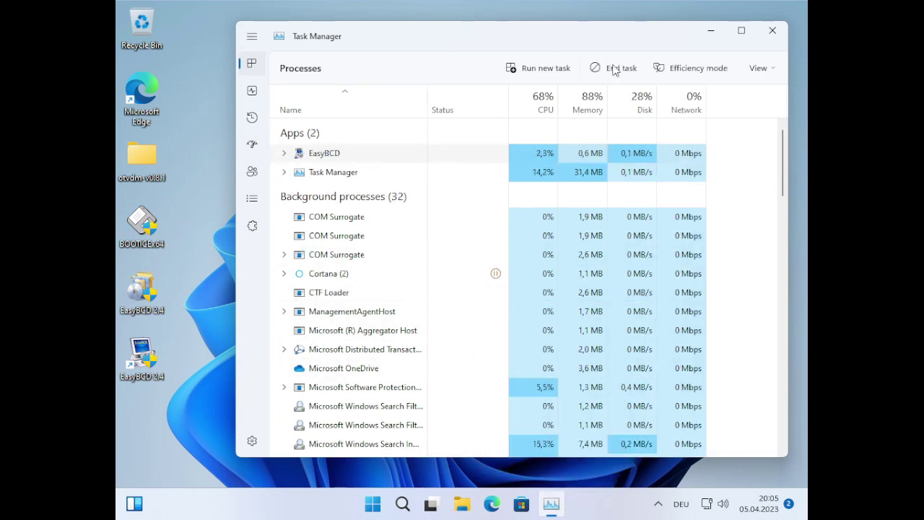
{"action": "left_click", "coordinate": [551, 503]}
Accept EasyBCD's non-commercial use notice and begin a new boot entry of type Windows 95/98/ME
{"action": "left_click", "coordinate": [534, 244]}
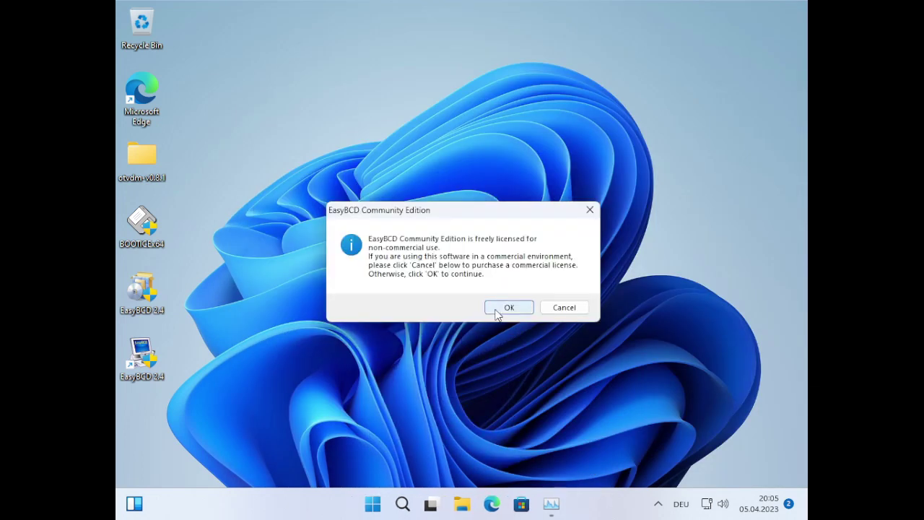
{"action": "left_click", "coordinate": [495, 313]}
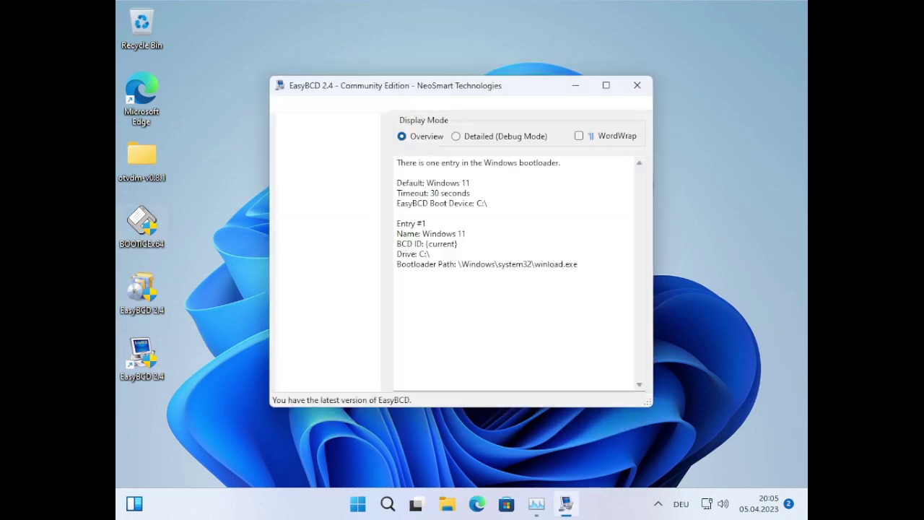
{"action": "left_click", "coordinate": [340, 202]}
{"action": "left_click", "coordinate": [509, 156]}
{"action": "left_click", "coordinate": [498, 187]}
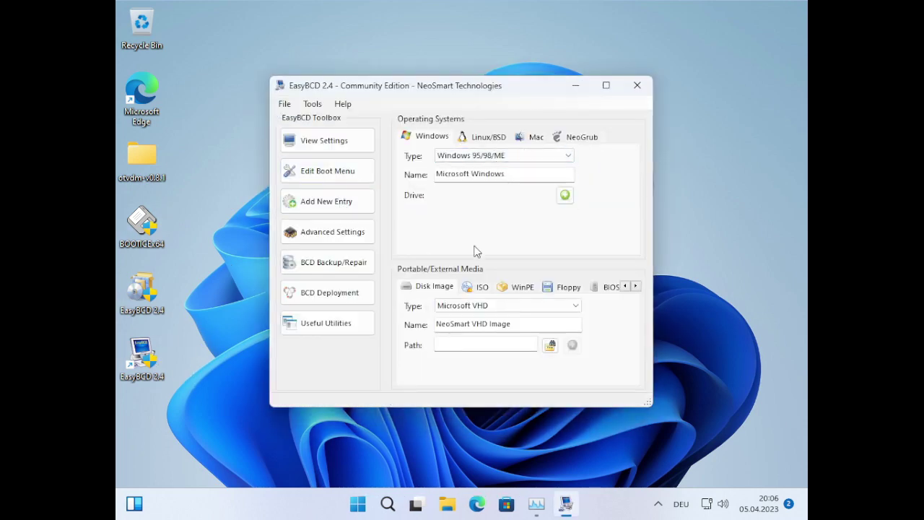
Name the new boot entry Windows 98 and add it to the bootloader
{"action": "left_click", "coordinate": [514, 173]}
{"action": "key", "text": "BackSpace"}
{"action": "type", "text": "8"}
{"action": "double_click", "coordinate": [453, 174]}
{"action": "key", "text": "Delete"}
{"action": "left_click", "coordinate": [498, 305]}
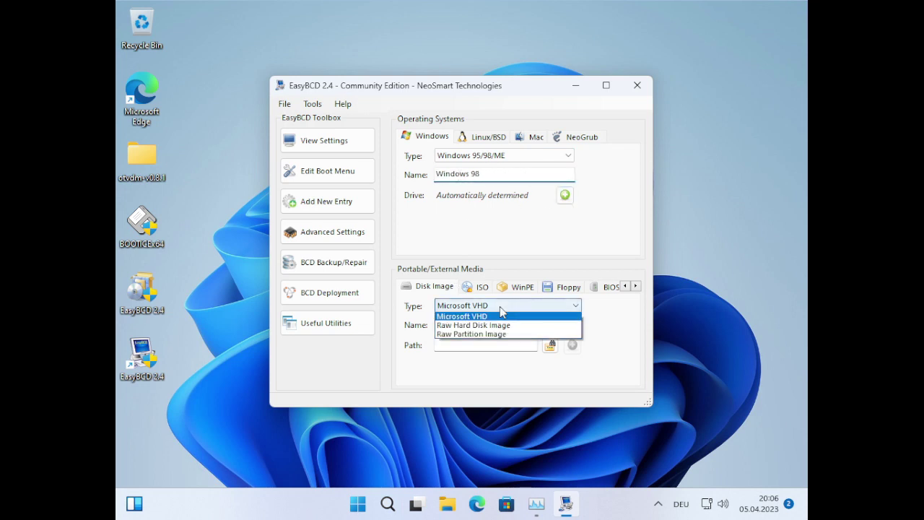
{"action": "left_click", "coordinate": [513, 306]}
{"action": "left_click", "coordinate": [564, 195]}
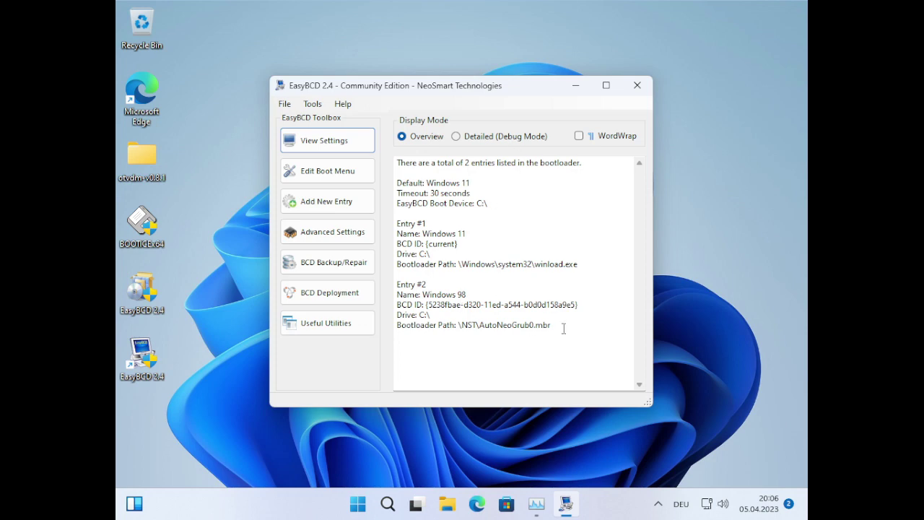
Review the Windows 98 entry's details in the bootloader overview, then close EasyBCD
{"action": "left_click", "coordinate": [425, 315]}
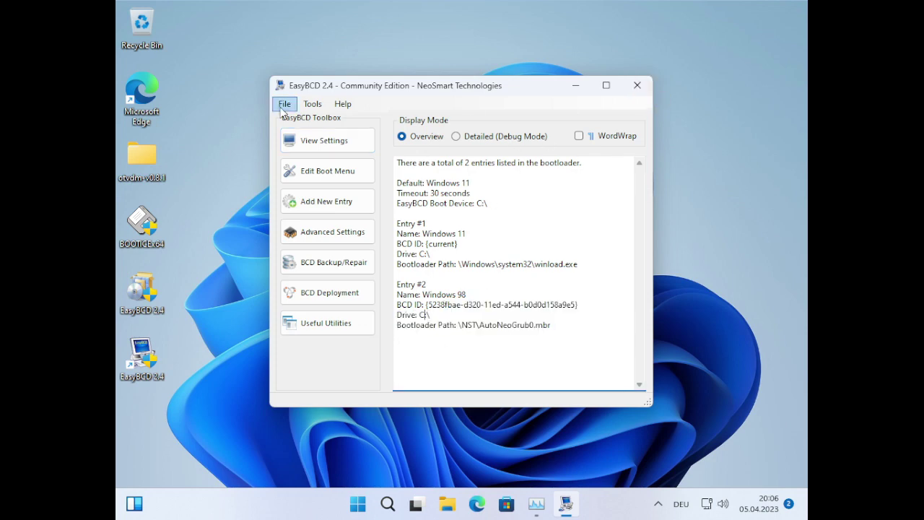
{"action": "left_click", "coordinate": [284, 104]}
{"action": "left_click", "coordinate": [637, 85]}
{"action": "left_click", "coordinate": [633, 359]}
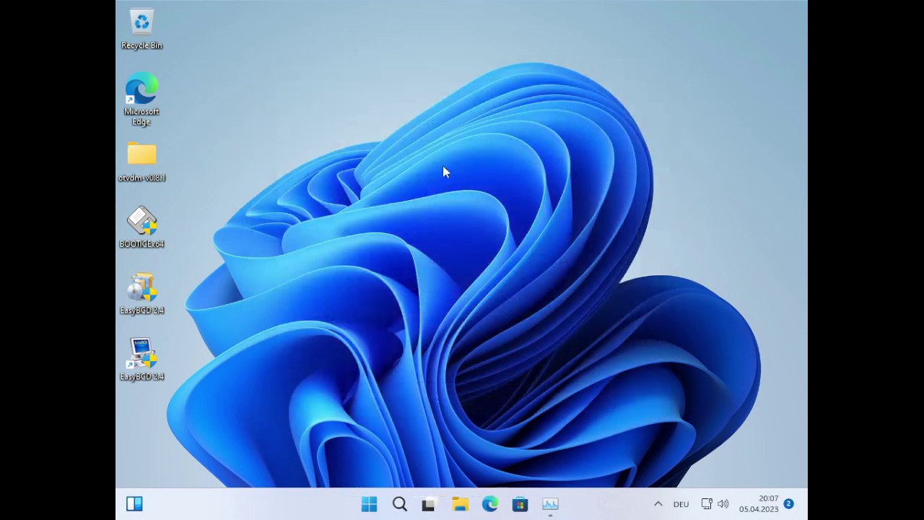
Close Task Manager and restart Windows 11
{"action": "key", "text": "super"}
{"action": "left_click", "coordinate": [629, 456]}
{"action": "left_click", "coordinate": [627, 433]}
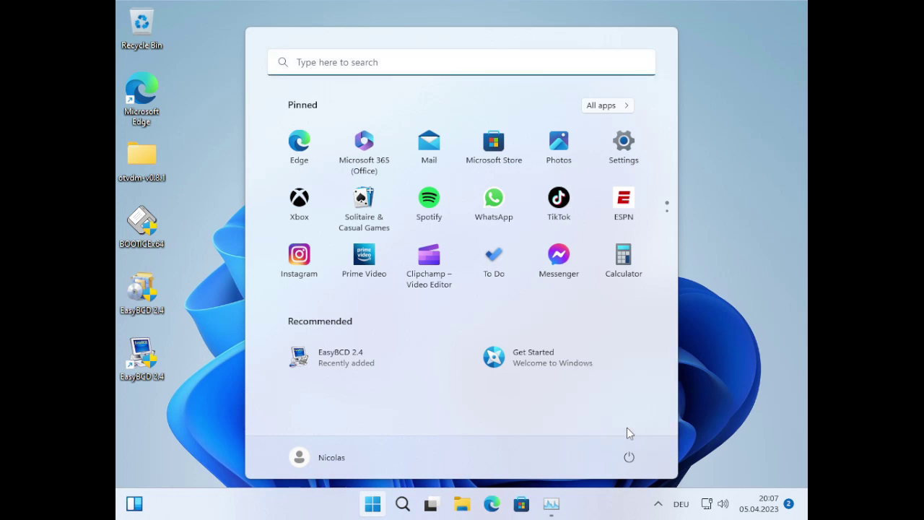
{"action": "left_click", "coordinate": [551, 502]}
{"action": "left_click", "coordinate": [785, 31]}
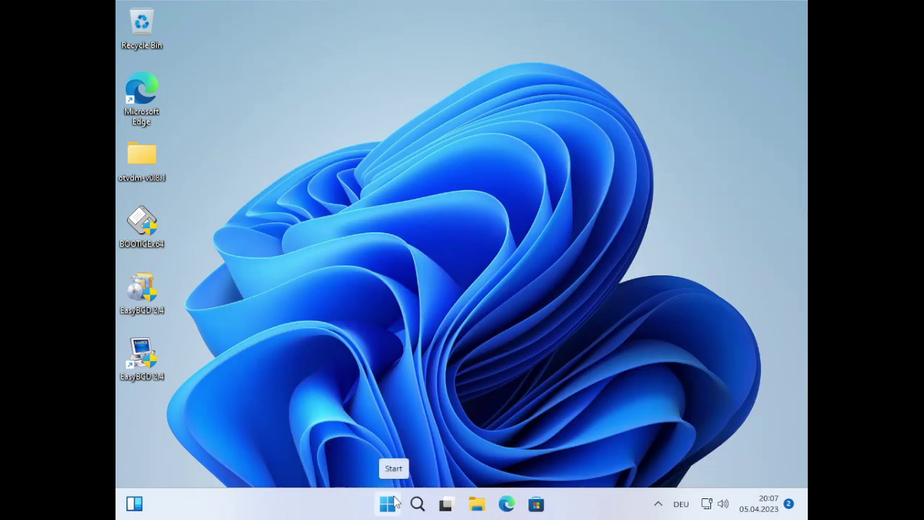
{"action": "left_click", "coordinate": [396, 500]}
{"action": "left_click", "coordinate": [630, 456]}
{"action": "left_click", "coordinate": [617, 434]}
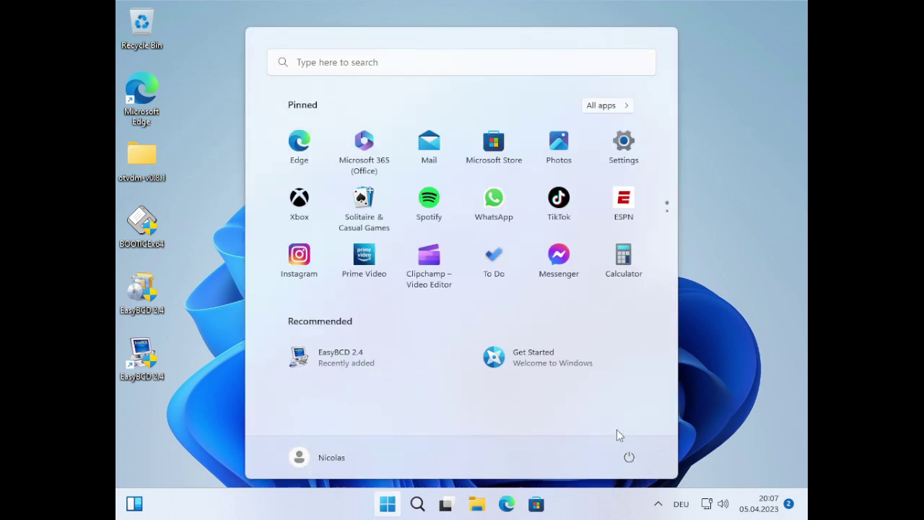